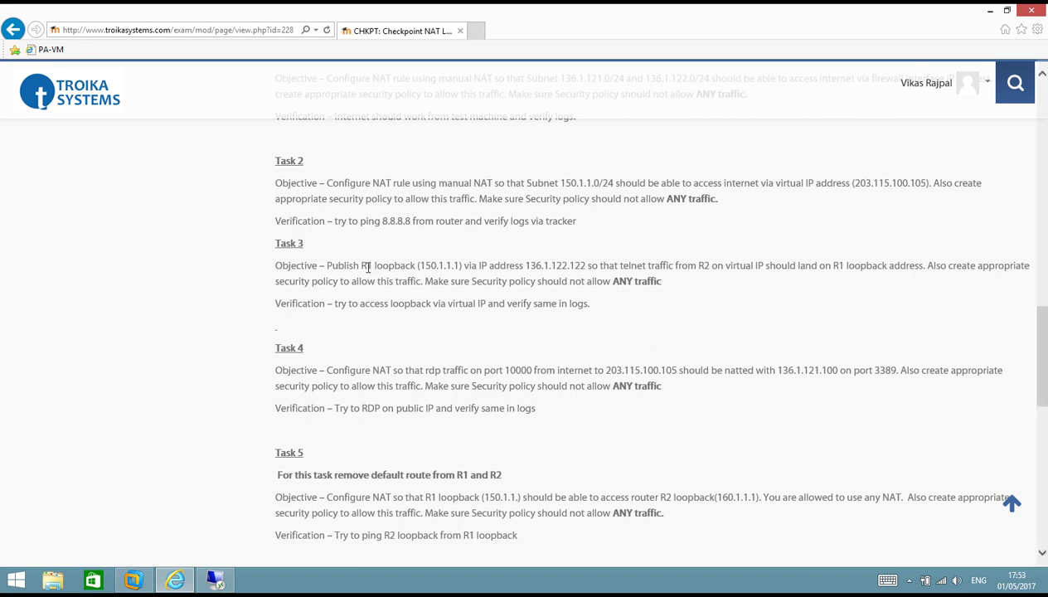
Highlight the R1 loopback text in Task 3, then scroll back up to the LAB Topology diagram.
drag(362, 266, 891, 273)
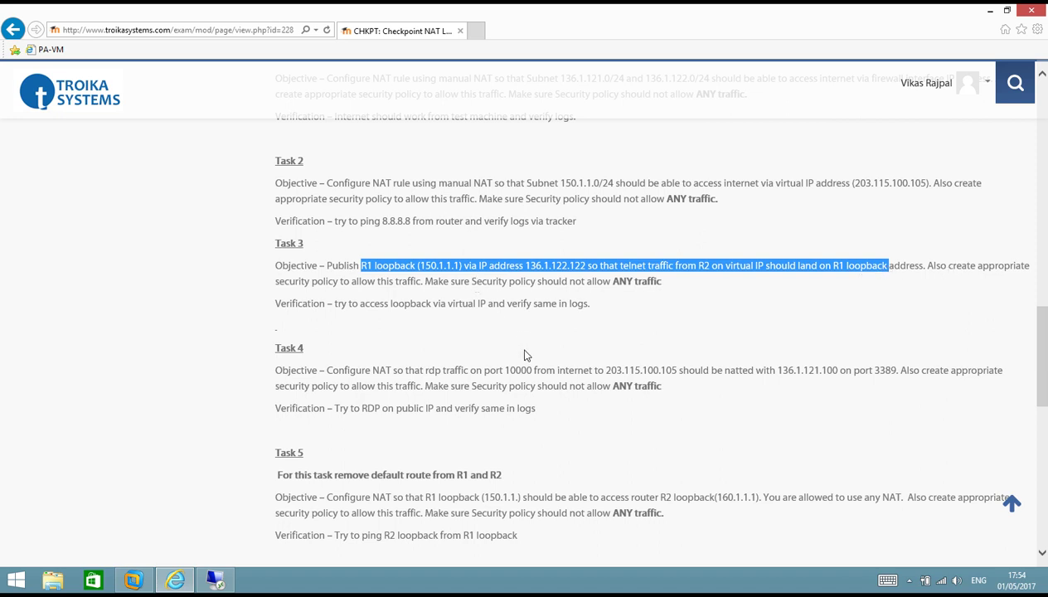
scroll(525, 355, up, 15)
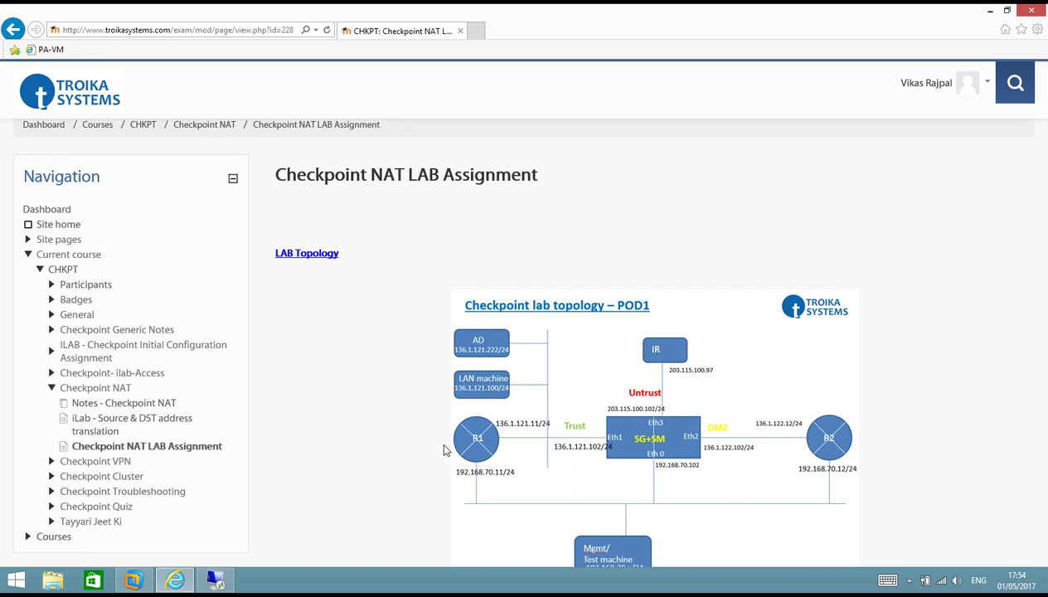
Add rule R2-R1 below Internet Access with Net_136.1.122.0 as its source.
click(217, 580)
click(88, 584)
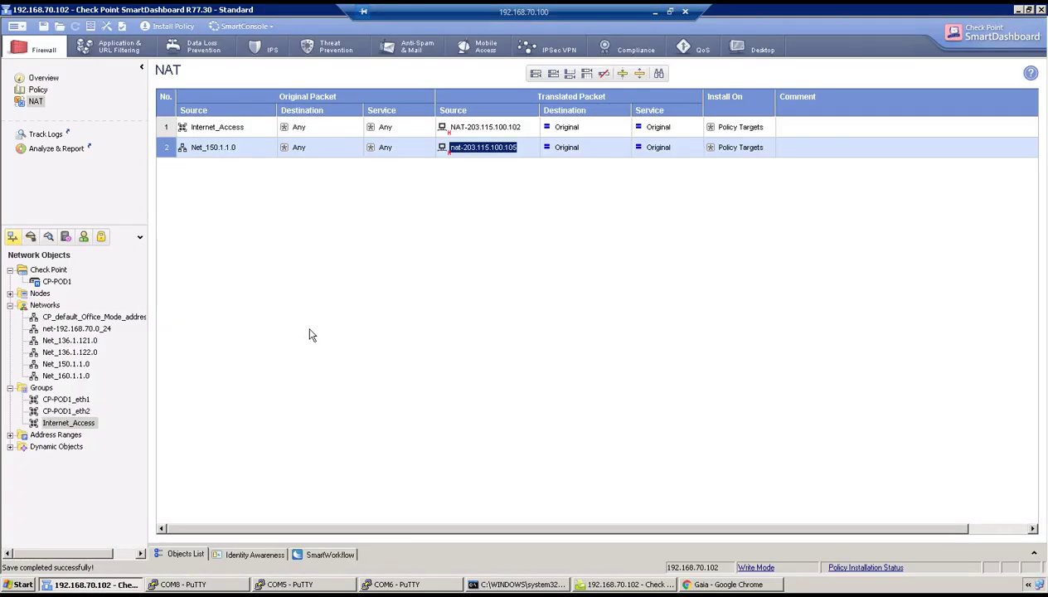
click(38, 90)
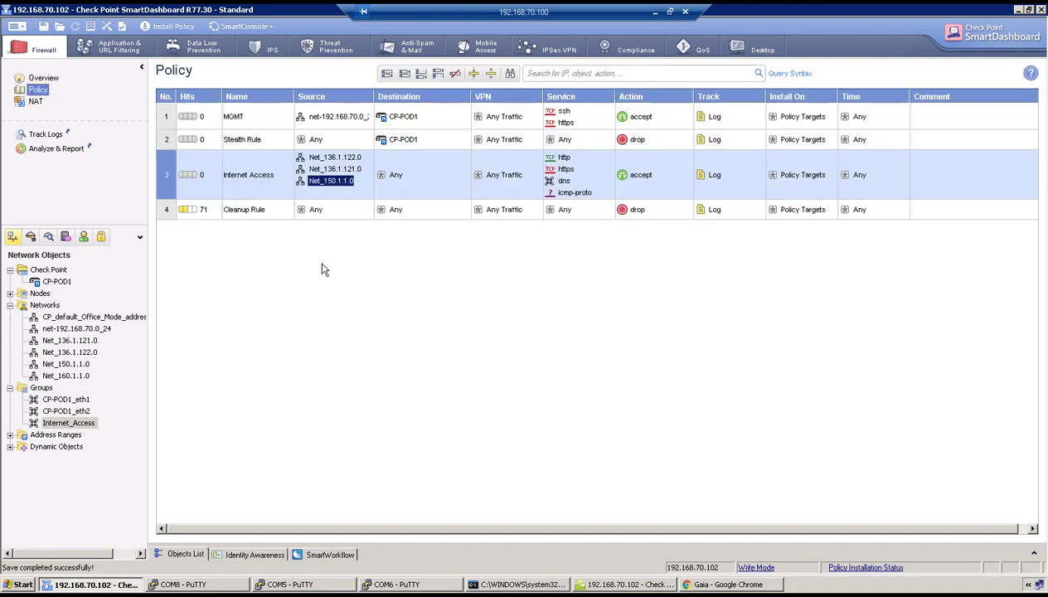
right_click(165, 189)
mouse_move(181, 198)
click(312, 208)
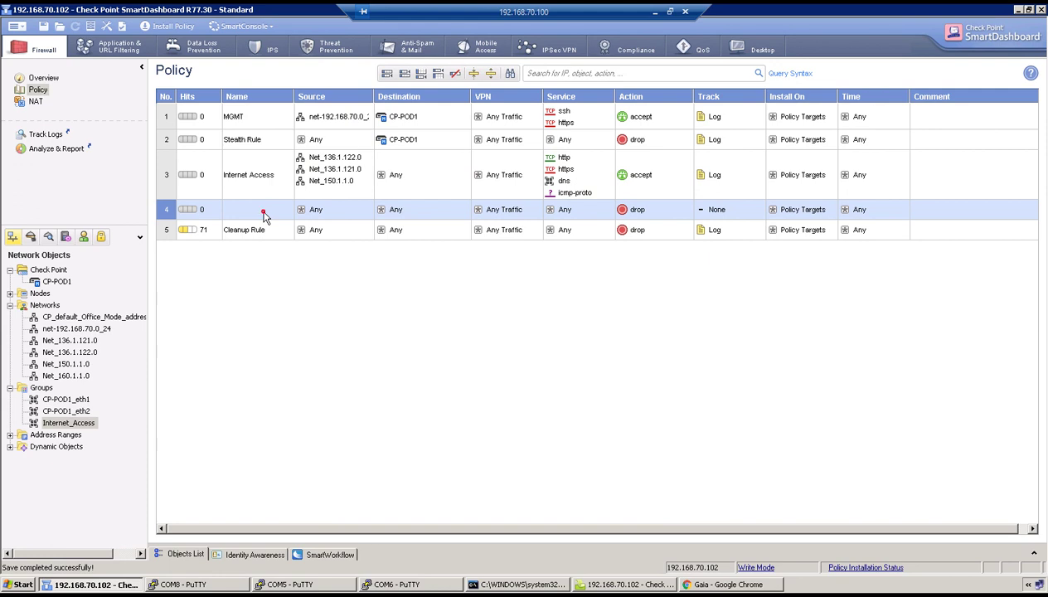
double_click(264, 213)
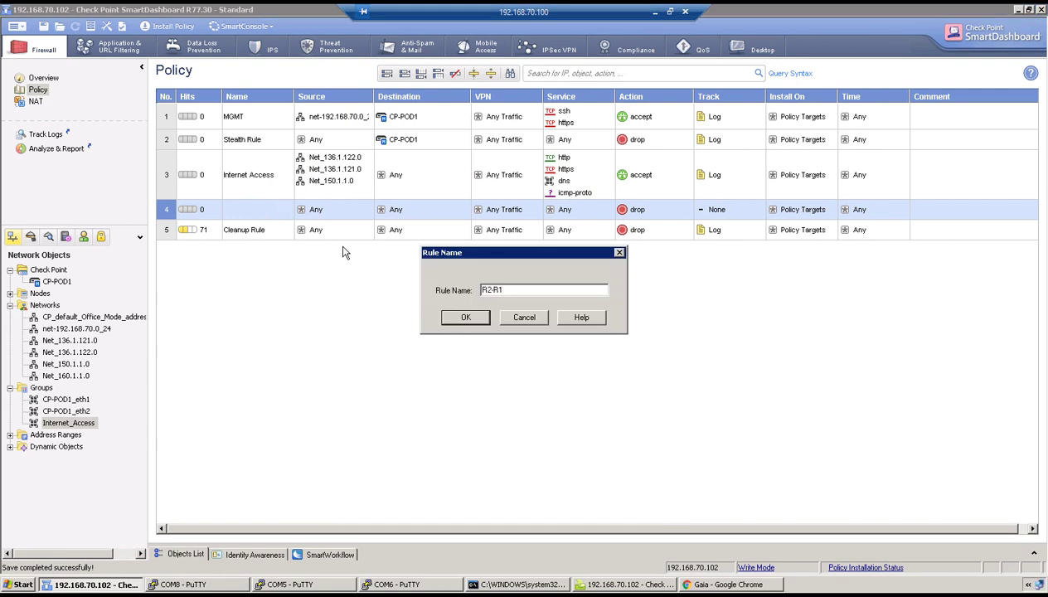
click(465, 317)
click(316, 211)
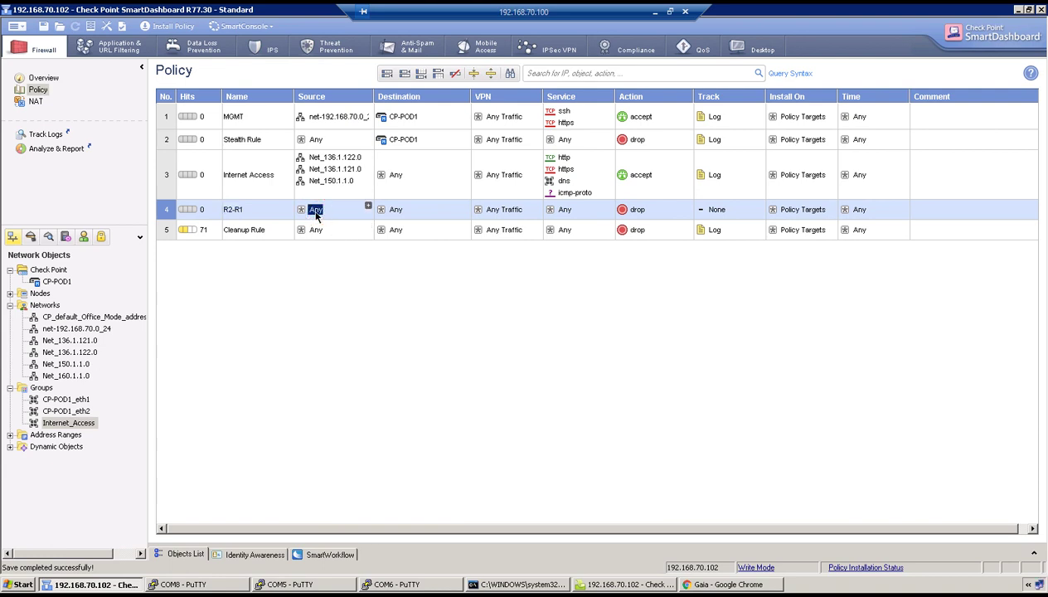
click(333, 157)
drag(330, 170, 324, 212)
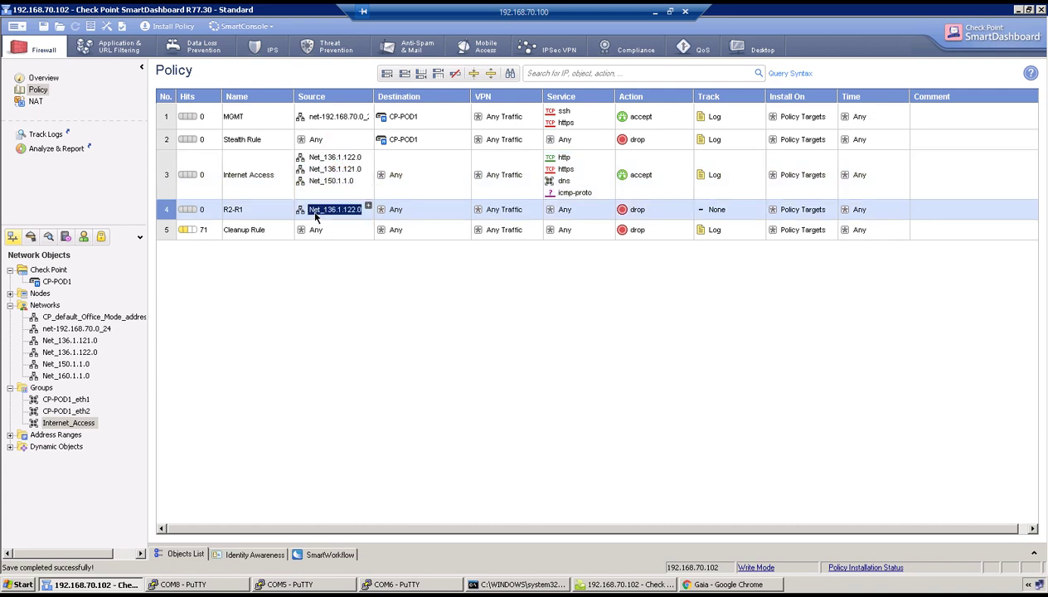
Create host NAT-136.1.122.122 with IPv4 136.1.122.122 for the R2-R1 destination.
right_click(405, 214)
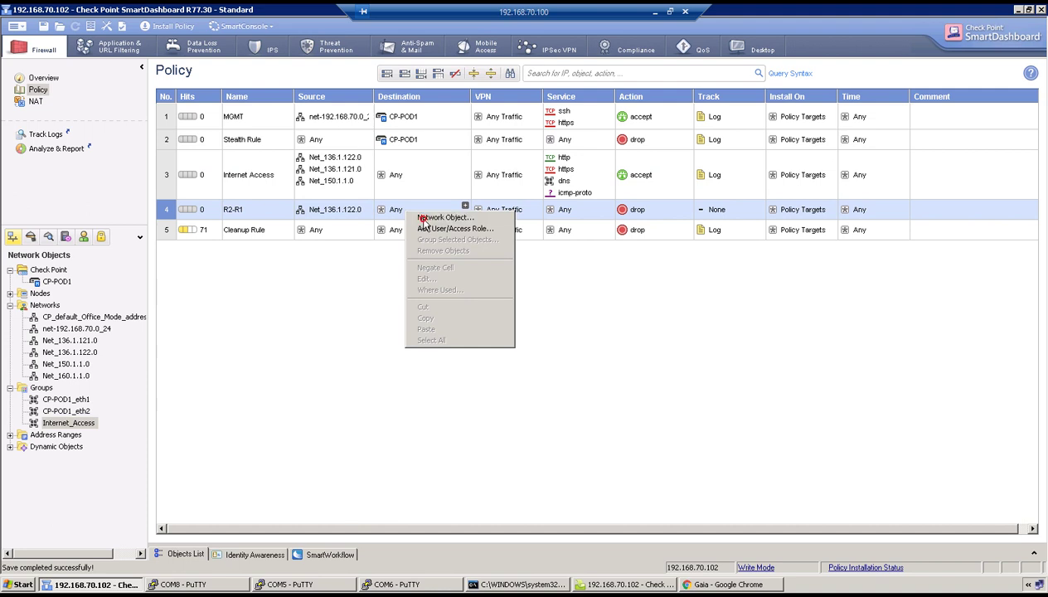
click(432, 216)
click(439, 348)
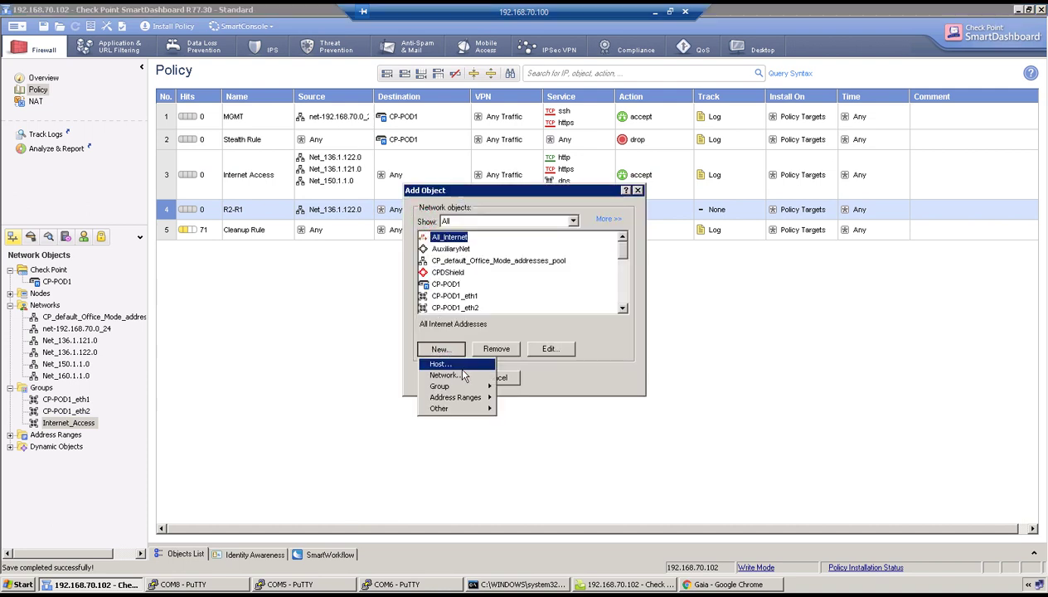
click(459, 364)
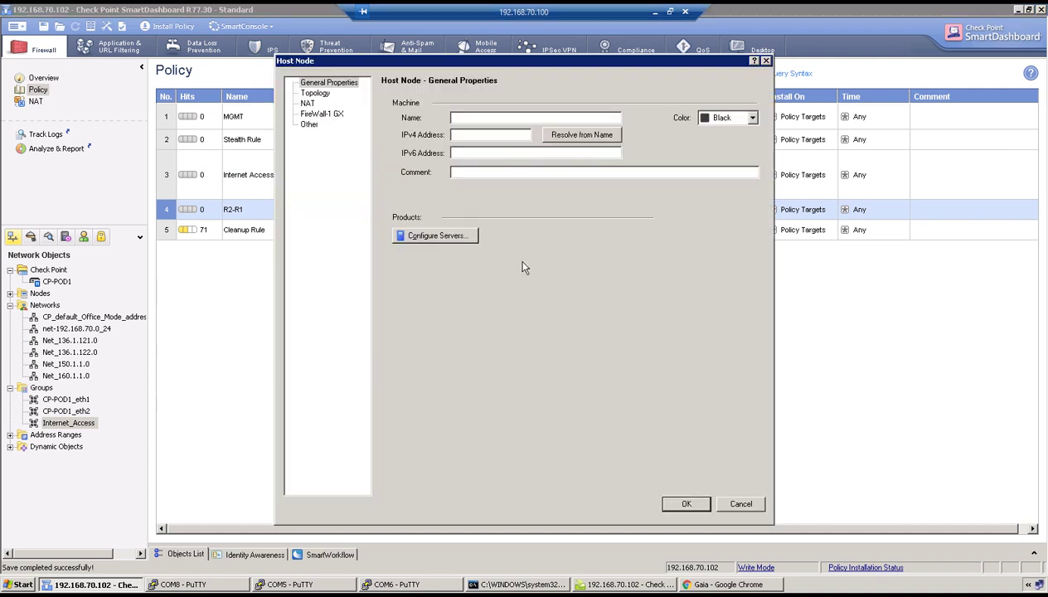
text(NAT-136.1.122.122)
key(Tab)
text(255)
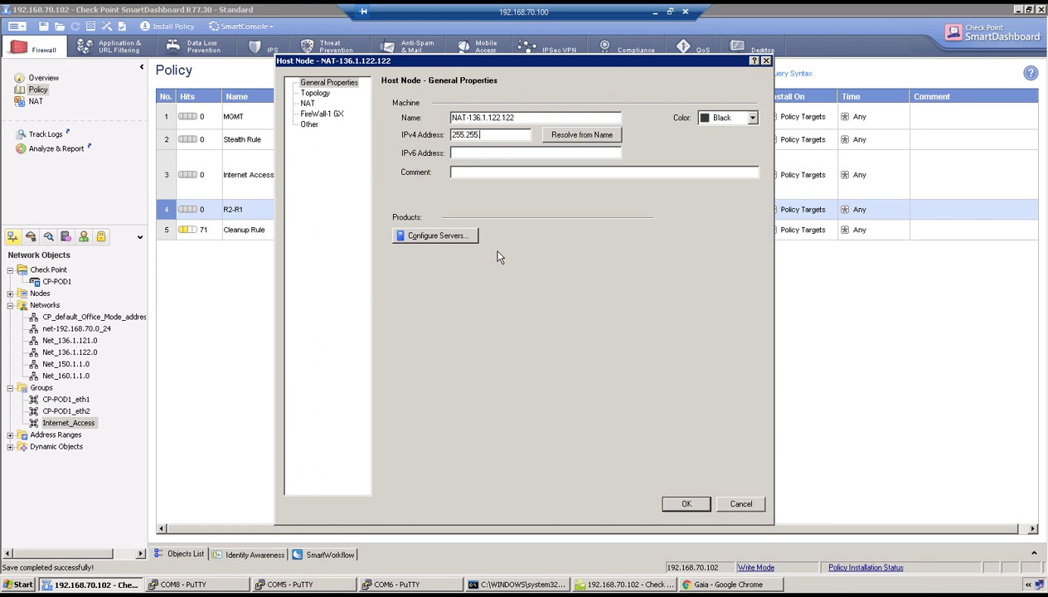
key(BackSpace)
key(shift+Left)
key(shift+Left)
key(shift+Left)
key(shift+Left)
key(shift+Left)
key(shift+Left)
key(shift+Left)
text(136.1.122.122)
click(687, 504)
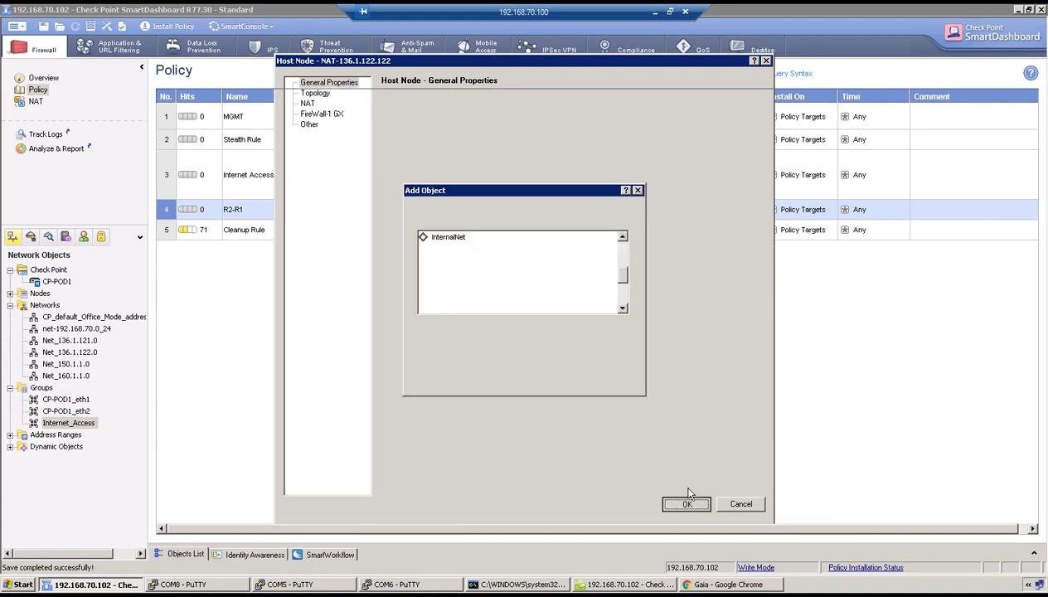
Set R2-R1's destination to NAT-136.1.122.122 and its services to telnet and icmp-proto.
click(439, 380)
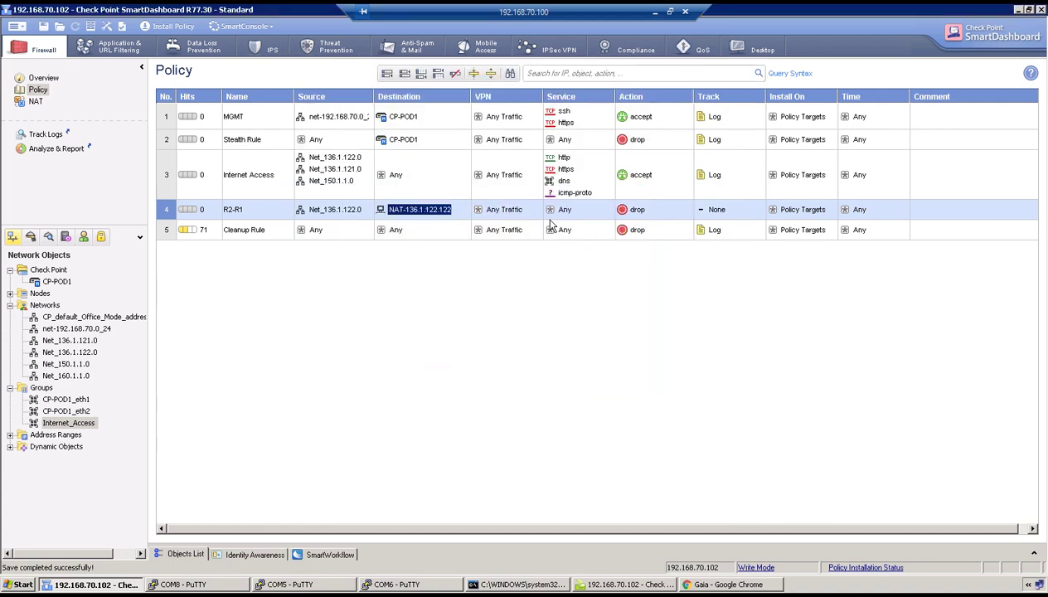
right_click(571, 212)
click(602, 216)
click(450, 285)
text(telnet)
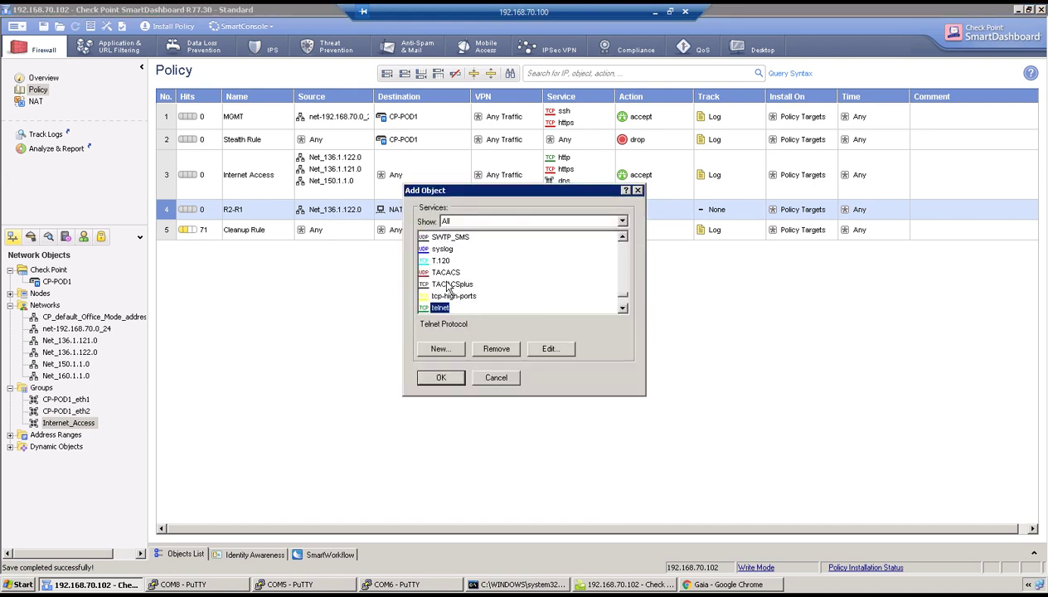
click(441, 377)
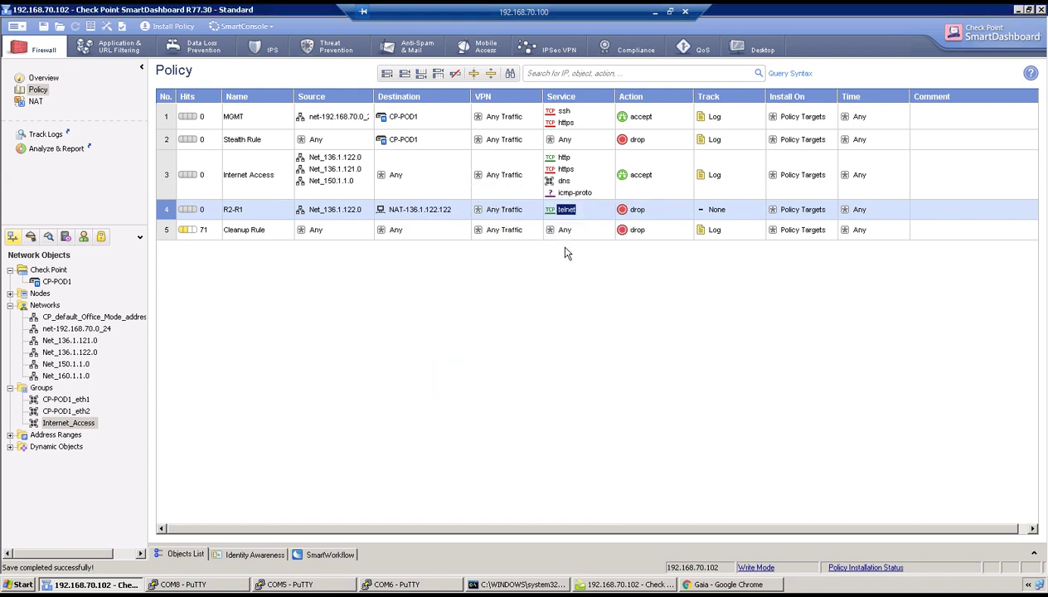
right_click(589, 211)
click(604, 215)
click(447, 287)
text(icmp)
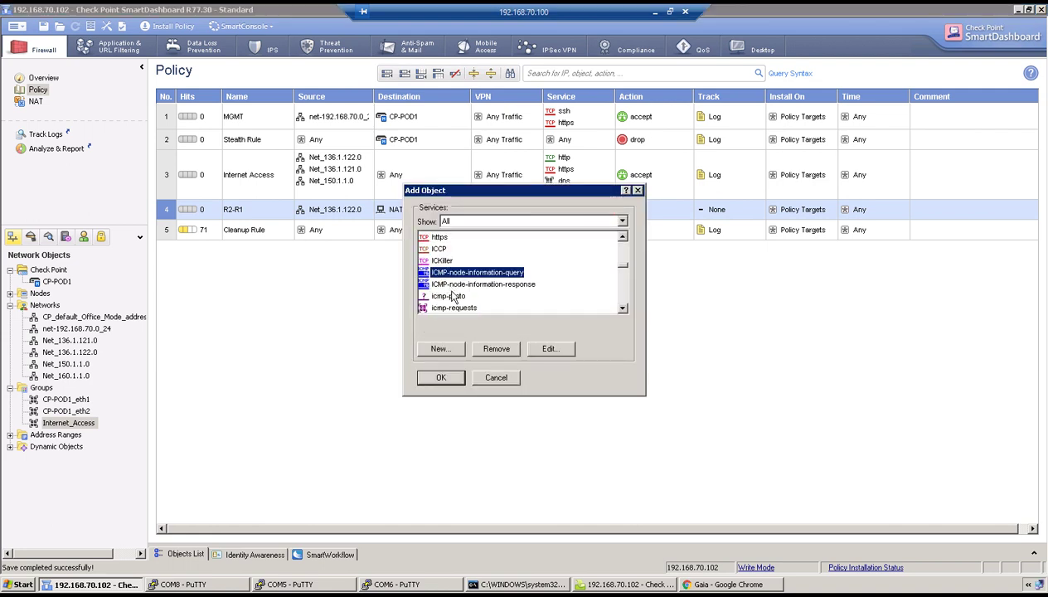
double_click(453, 296)
Set R2-R1's action to Accept and its tracking to Log.
right_click(644, 213)
click(664, 235)
right_click(707, 213)
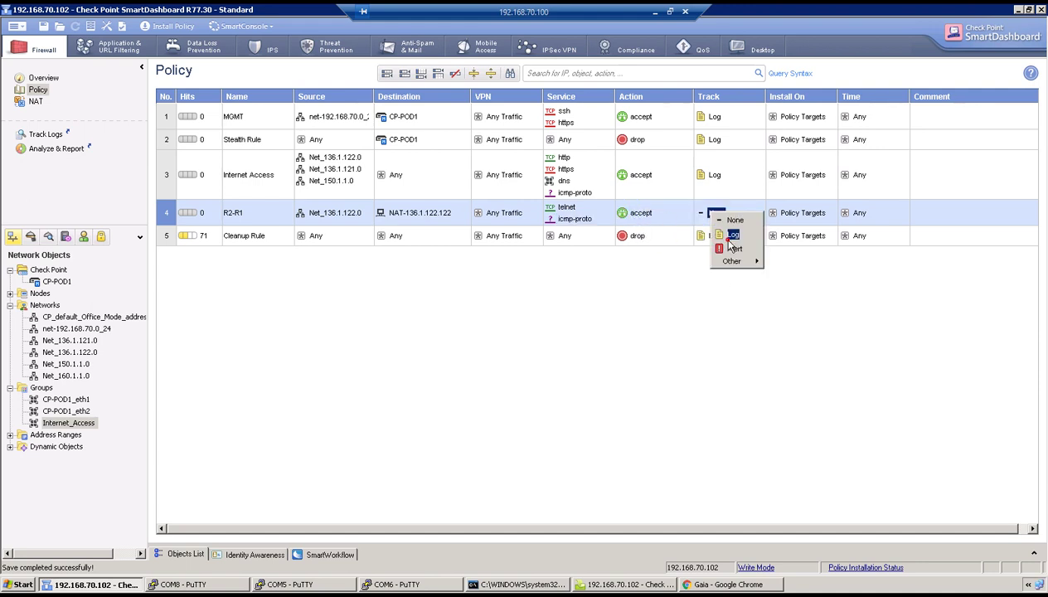
click(733, 234)
click(395, 364)
In the NAT rules, add an empty rule below rule 2.
click(33, 91)
click(35, 101)
right_click(168, 151)
mouse_move(179, 159)
click(313, 171)
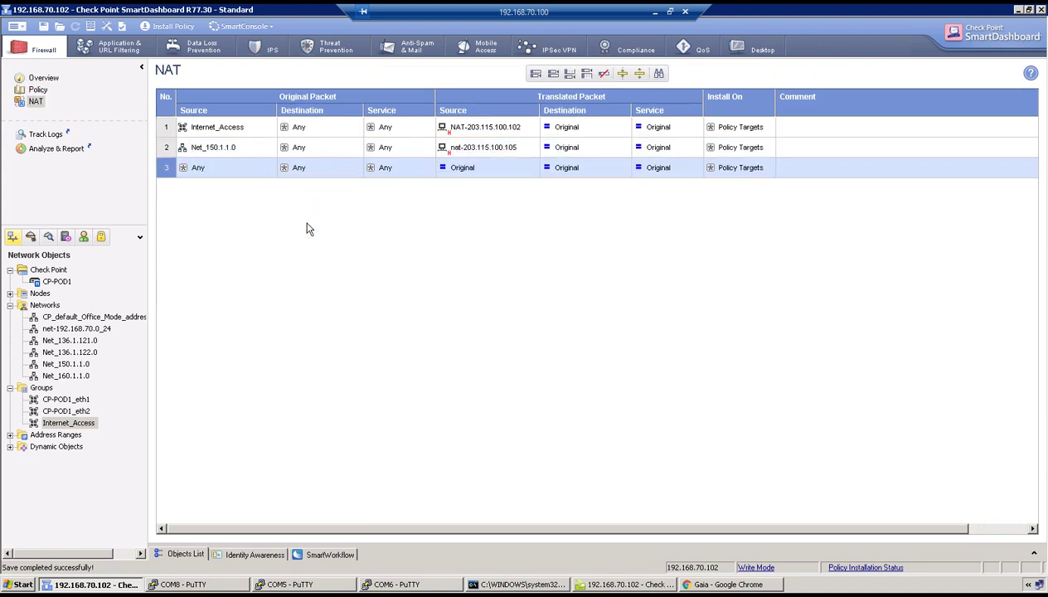
Set NAT rule 3's source to Net_136.1.122.0 and destination to NAT-136.1.122.122.
click(83, 355)
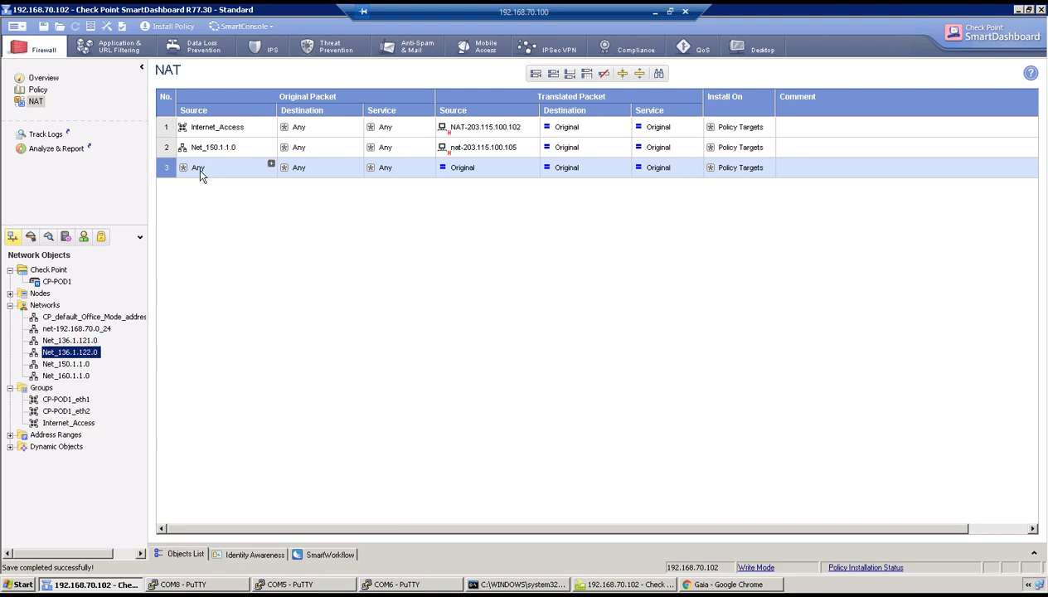
click(271, 164)
scroll(358, 247, down, 4)
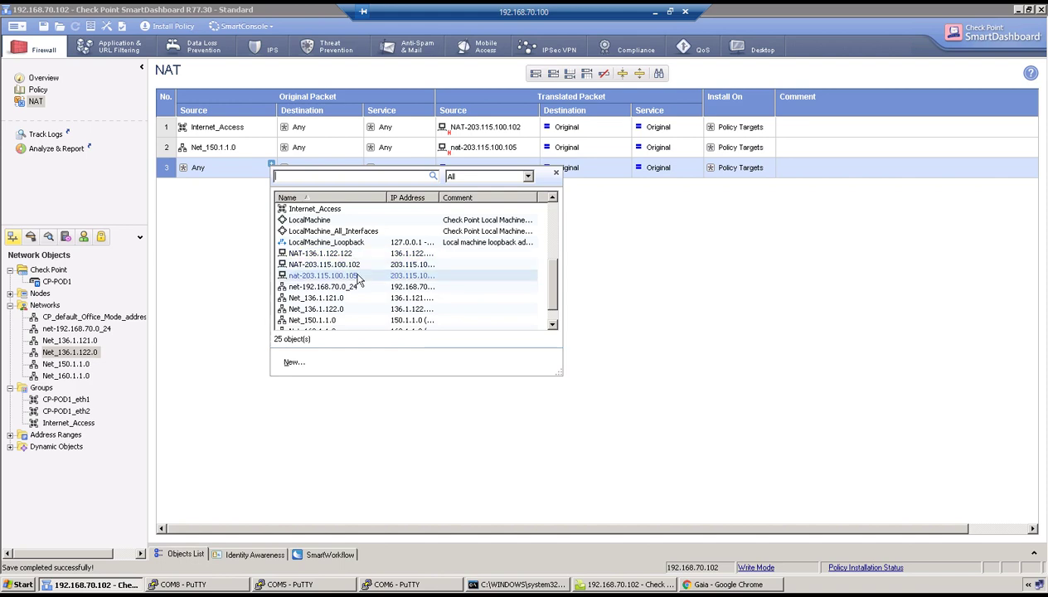
scroll(353, 278, down, 2)
click(350, 286)
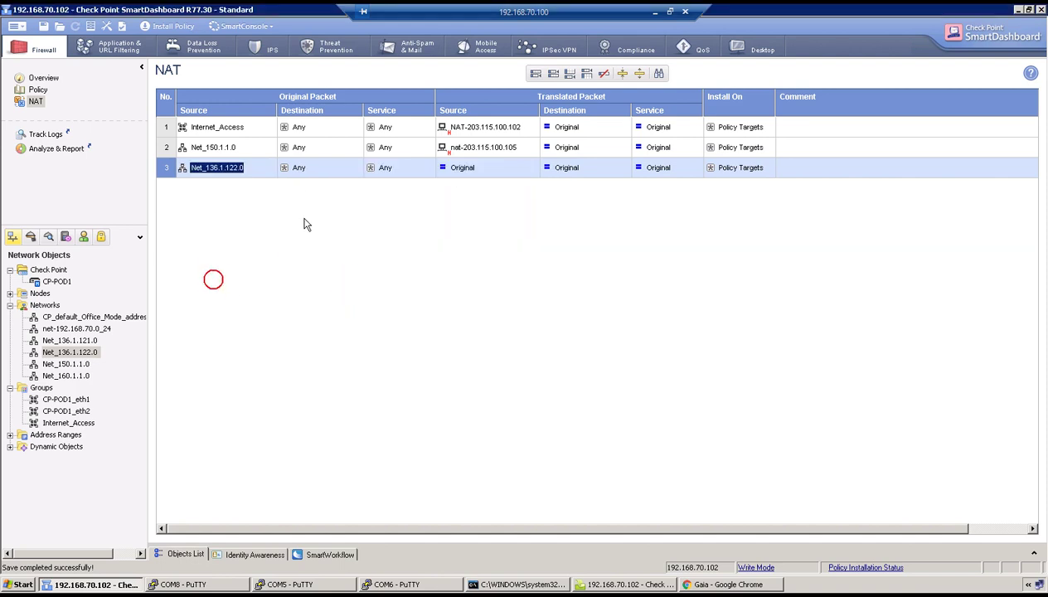
click(357, 163)
scroll(454, 254, down, 3)
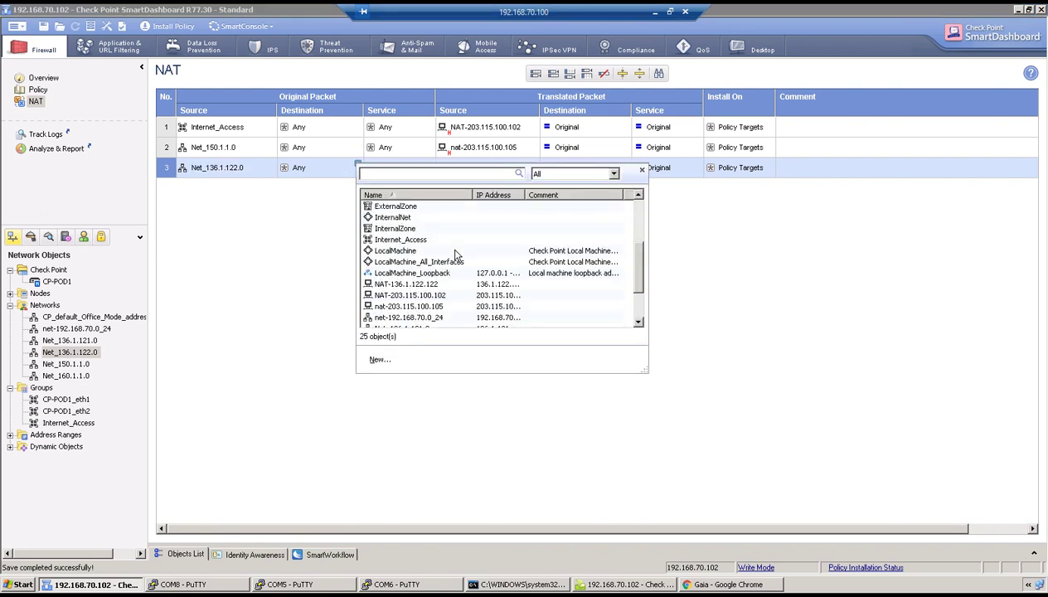
click(435, 283)
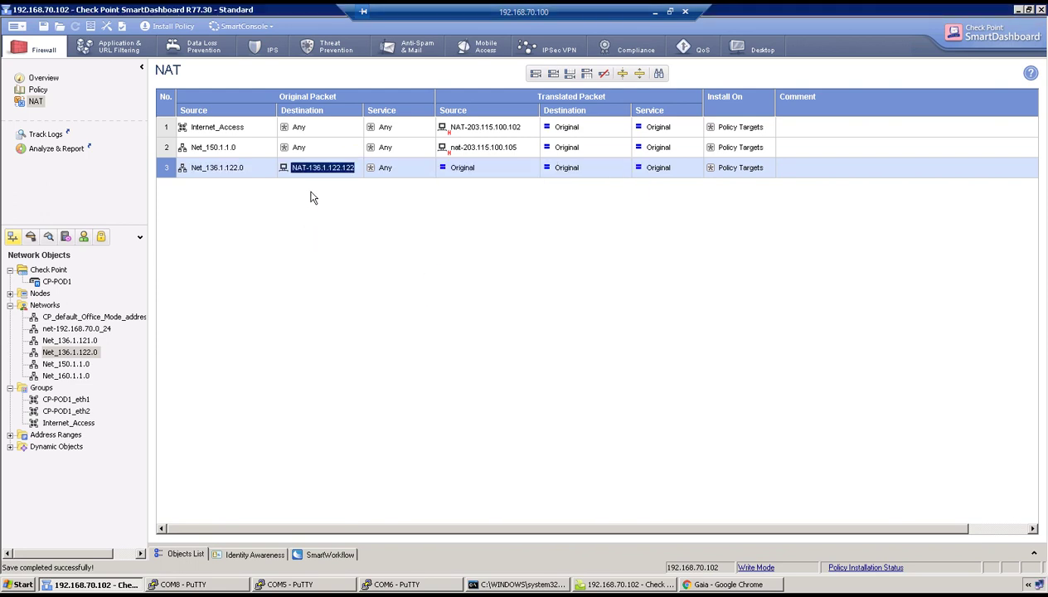
Create host R1-150.1.1.1 (150.1.1.1) and use it as the static translated destination.
right_click(567, 168)
click(594, 175)
click(454, 350)
mouse_move(466, 375)
click(537, 386)
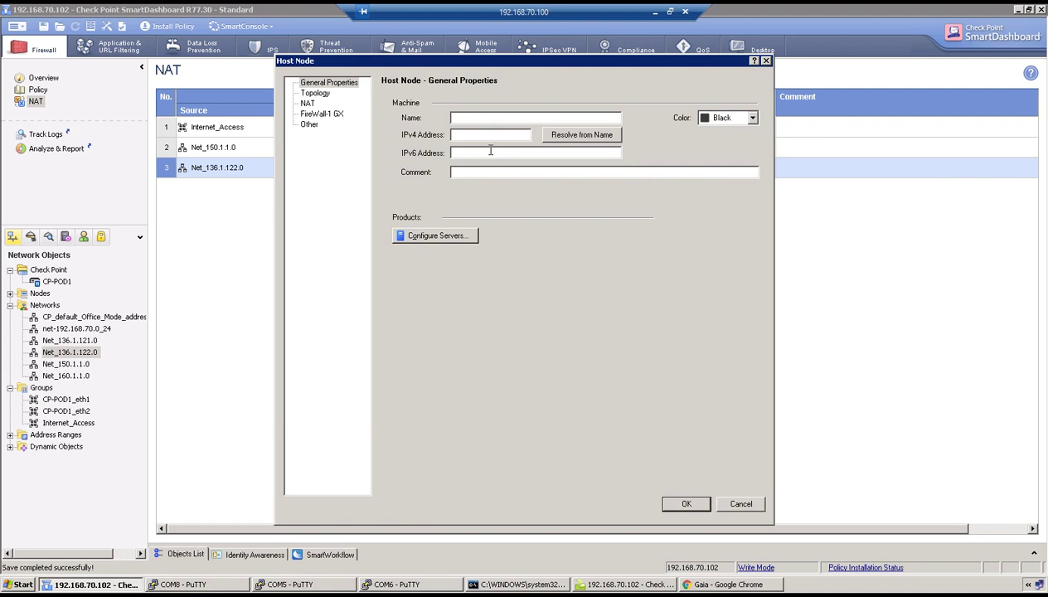
text(R1-150.1)
key(Tab)
text(150.1.1.1)
click(690, 505)
click(436, 378)
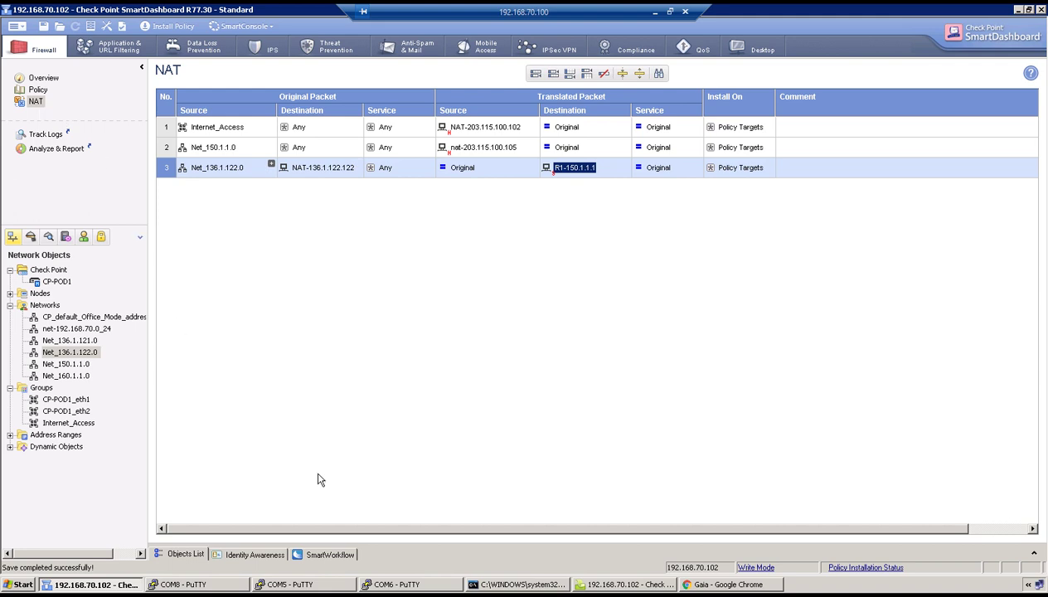
In Gaia, add a proxy ARP entry for 136.1.122.122 on interface eth2.
click(750, 586)
click(212, 337)
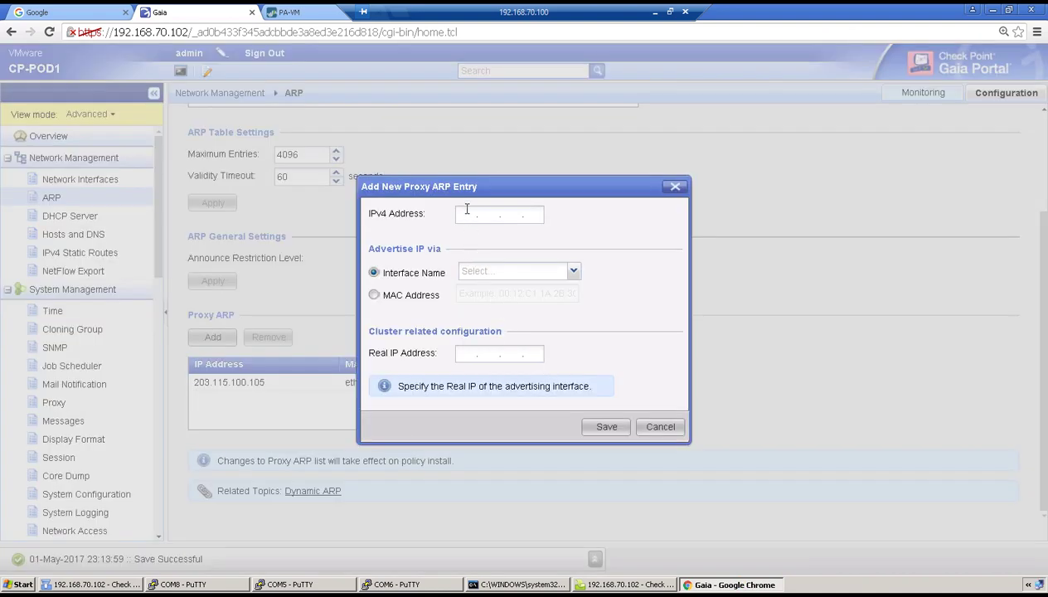
click(466, 208)
text(136.1.122.122)
click(569, 271)
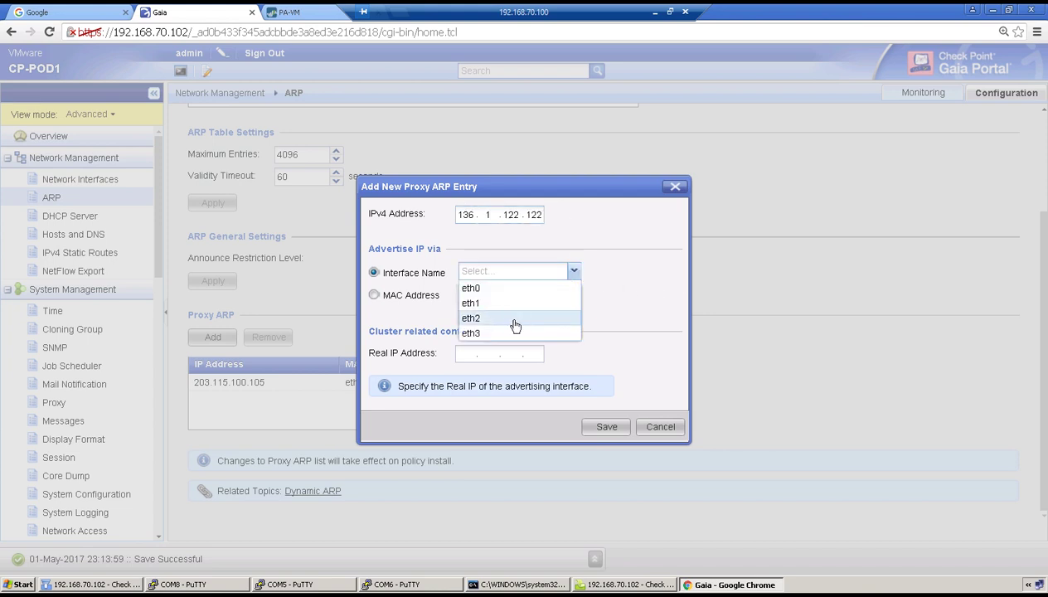
click(511, 317)
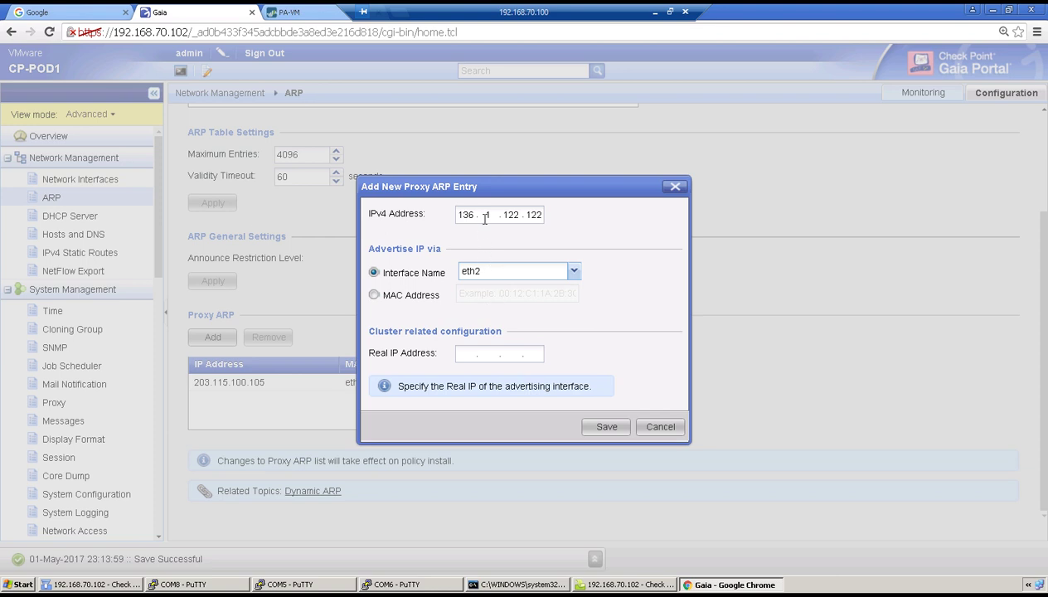
click(604, 428)
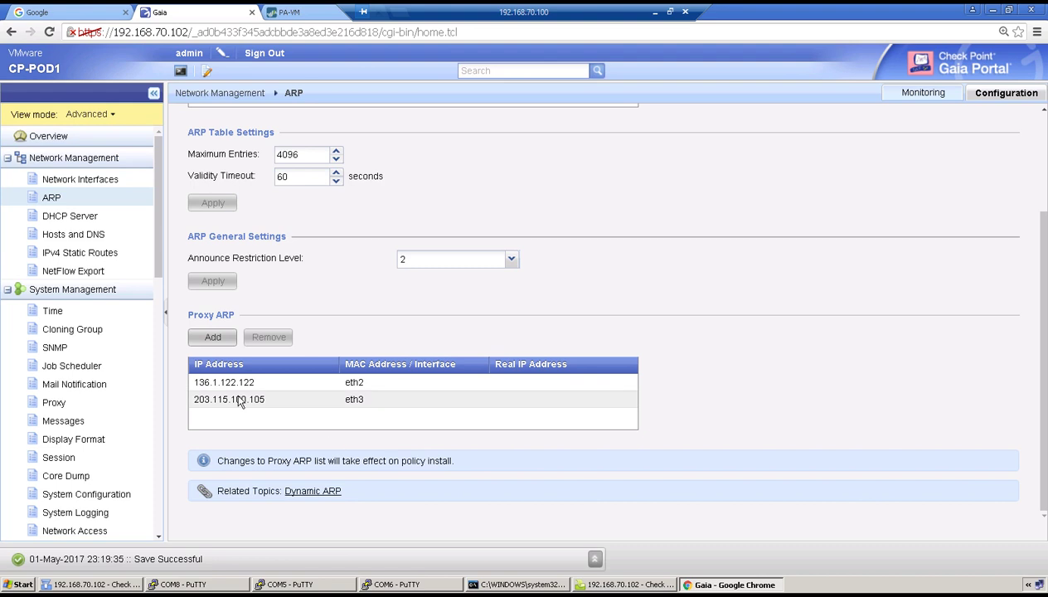
click(110, 588)
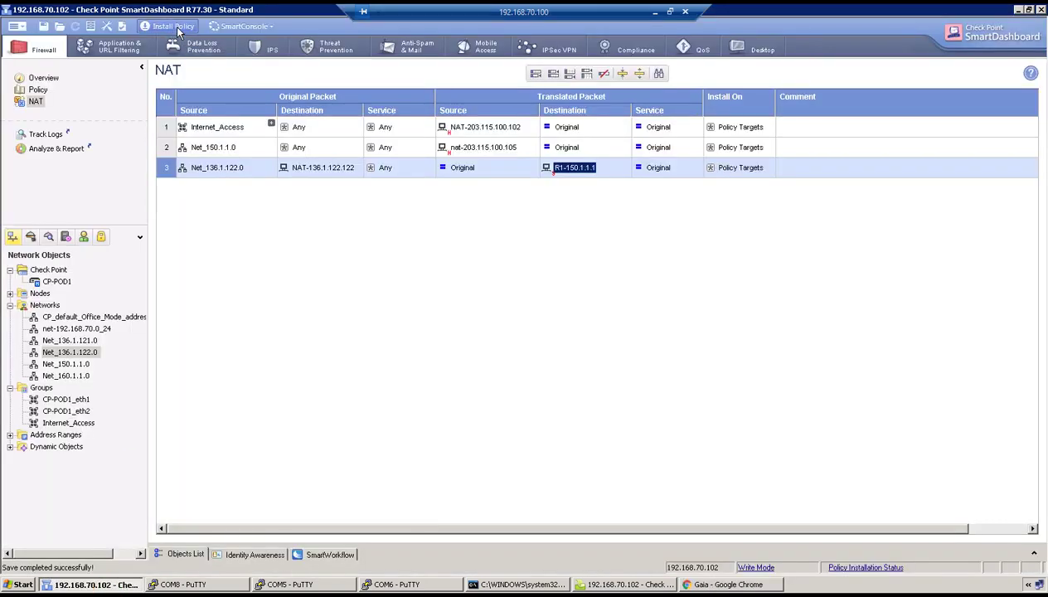
Install the policy on the gateway and get a fresh prompt on the R2 console.
click(176, 28)
click(587, 450)
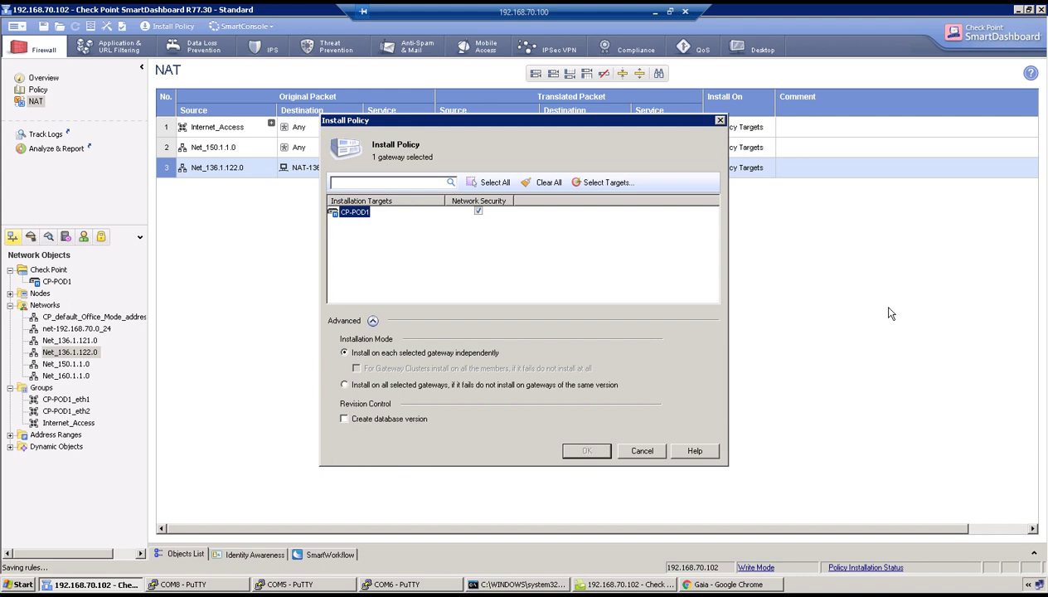
click(411, 585)
key(Return)
key(Return)
Ping 136.1.122.122 from R2 while checking the policy installation progress.
text(ping 136)
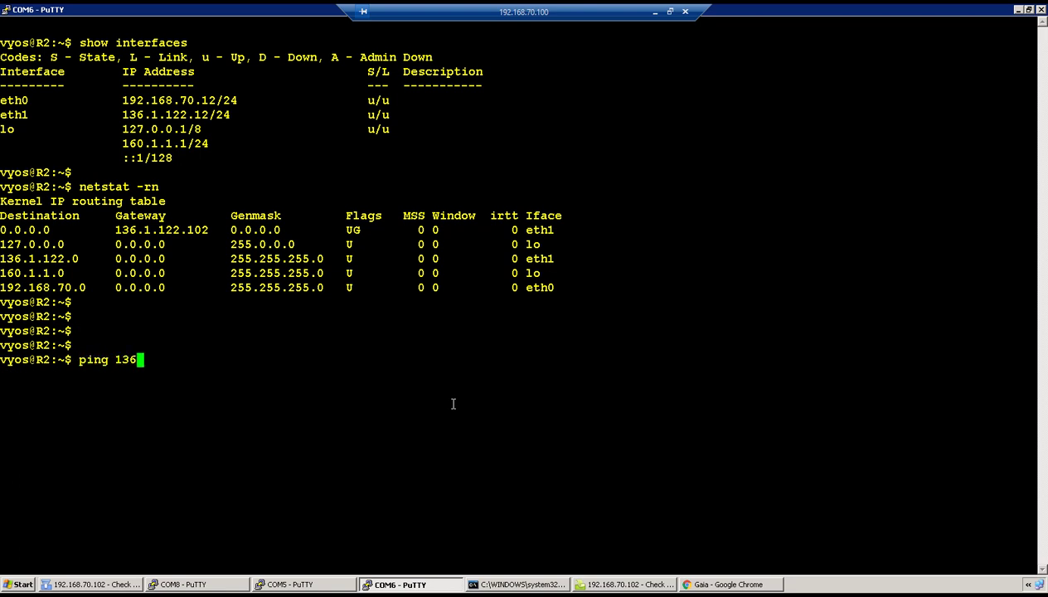
text(.1.122.1)
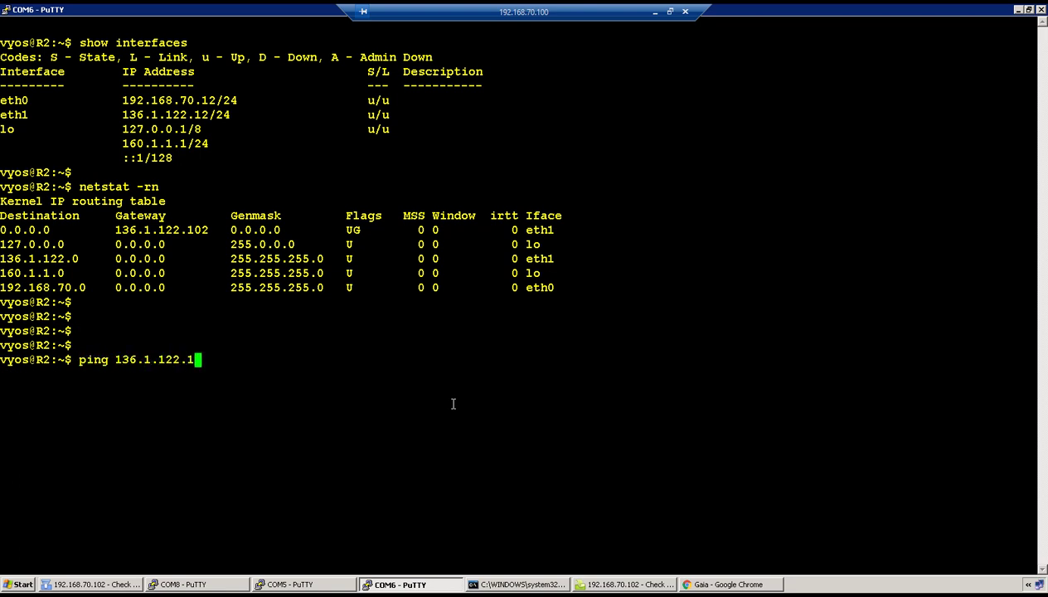
text(22)
key(Return)
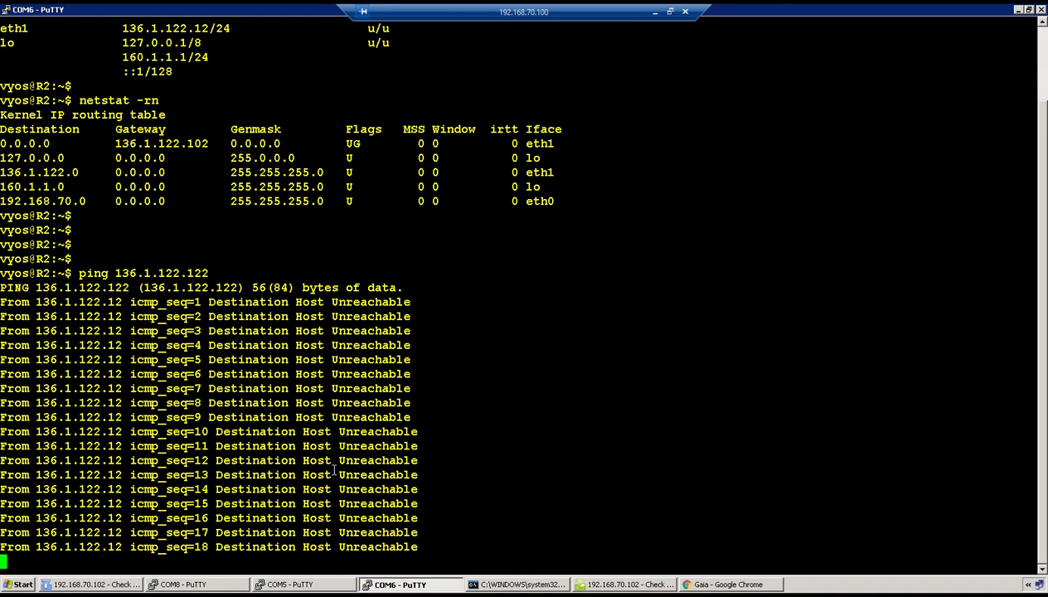
click(104, 584)
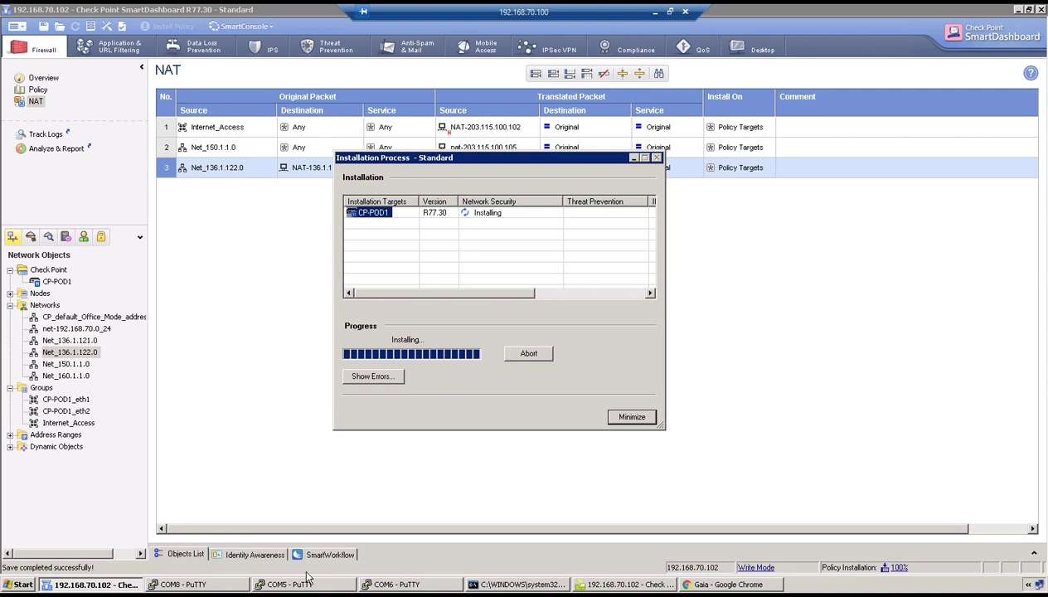
click(386, 585)
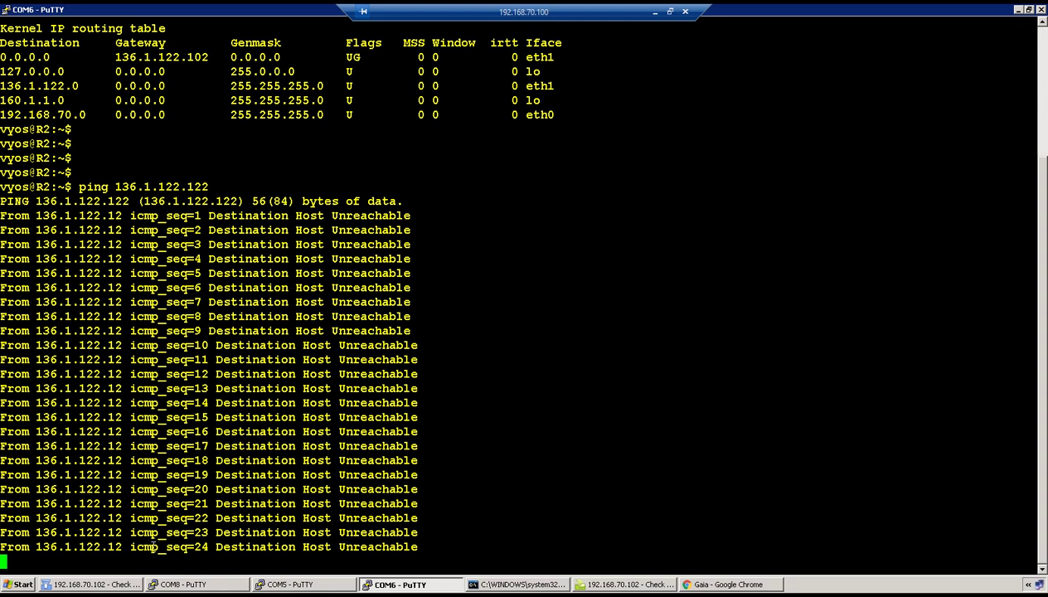
Stop the 100%-loss ping with Ctrl+C and rerun the ping to 136.1.122.122.
drag(146, 546, 202, 547)
click(607, 383)
key(ctrl+c)
key(Return)
key(Up)
key(Return)
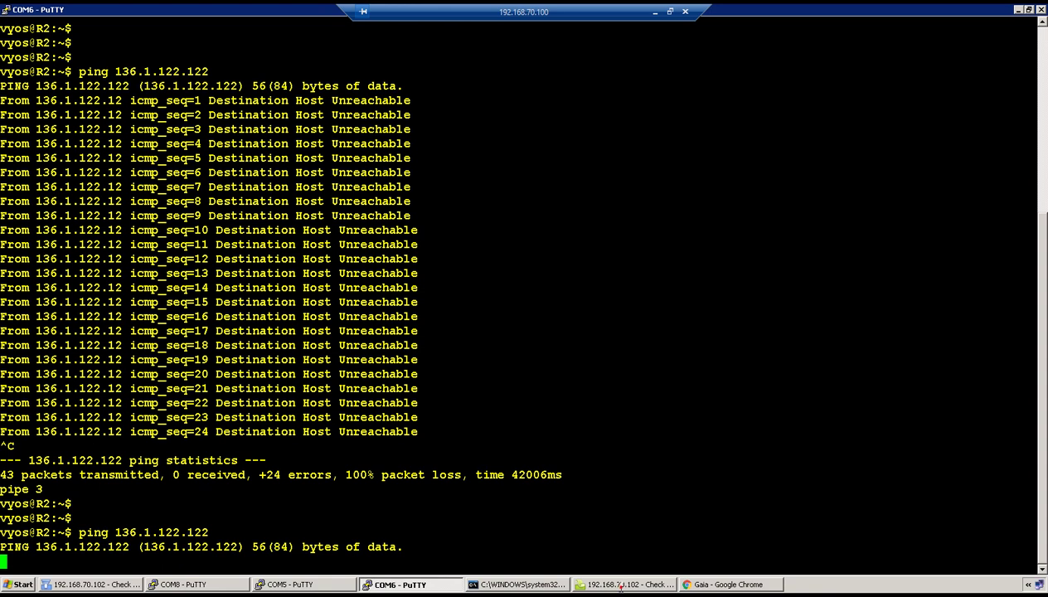
Refresh the SmartView Tracker log and open the details of the newest record 2545.
click(613, 580)
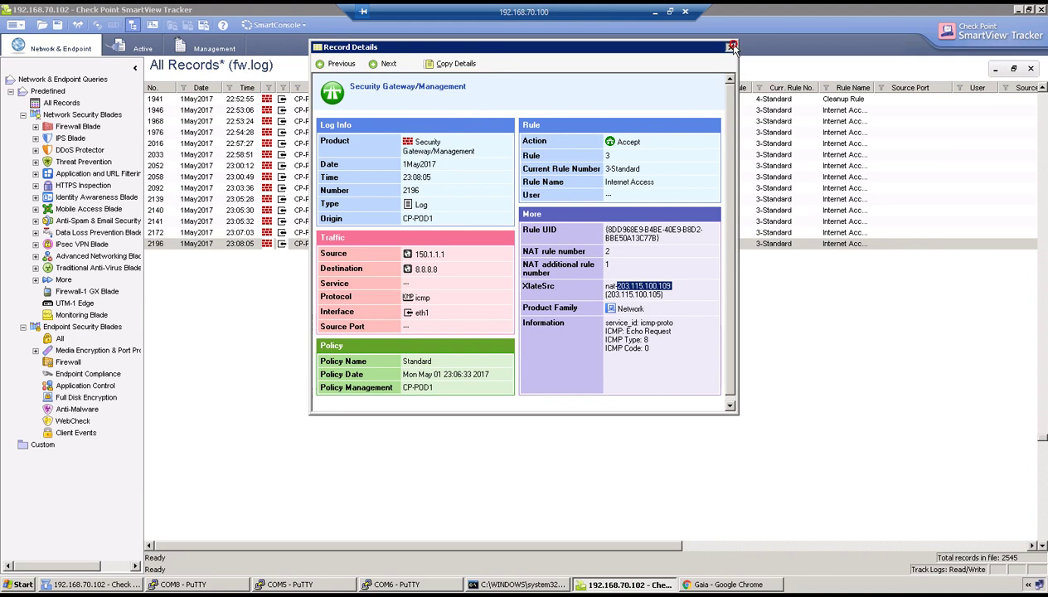
click(730, 46)
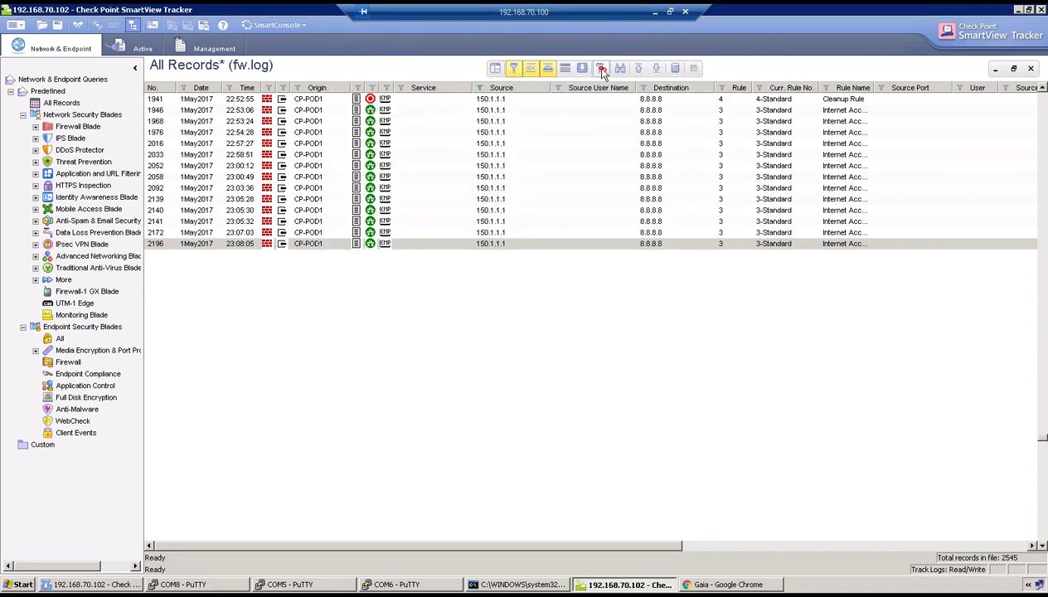
click(602, 70)
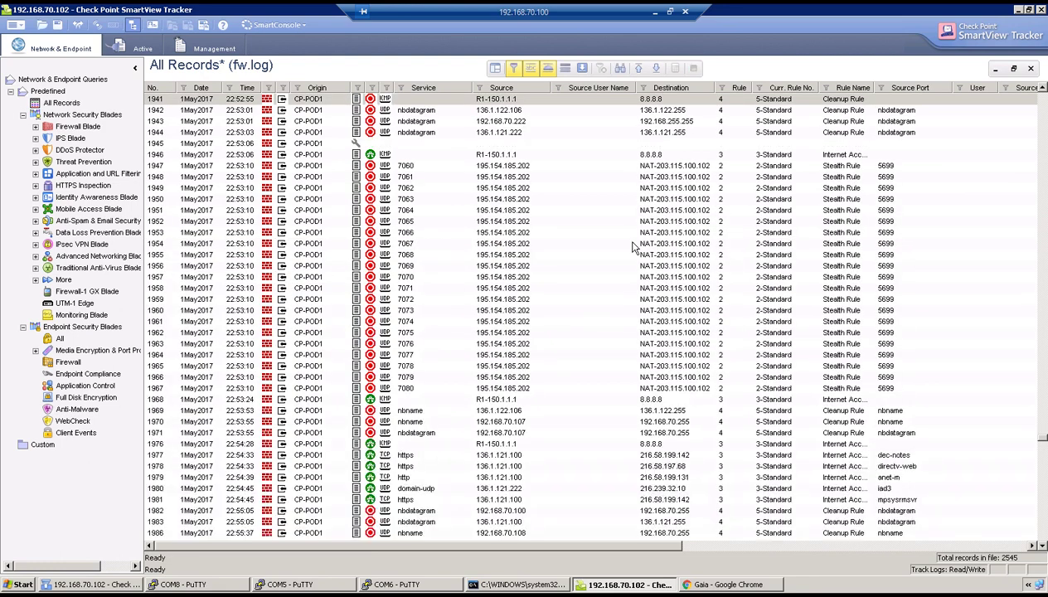
click(656, 70)
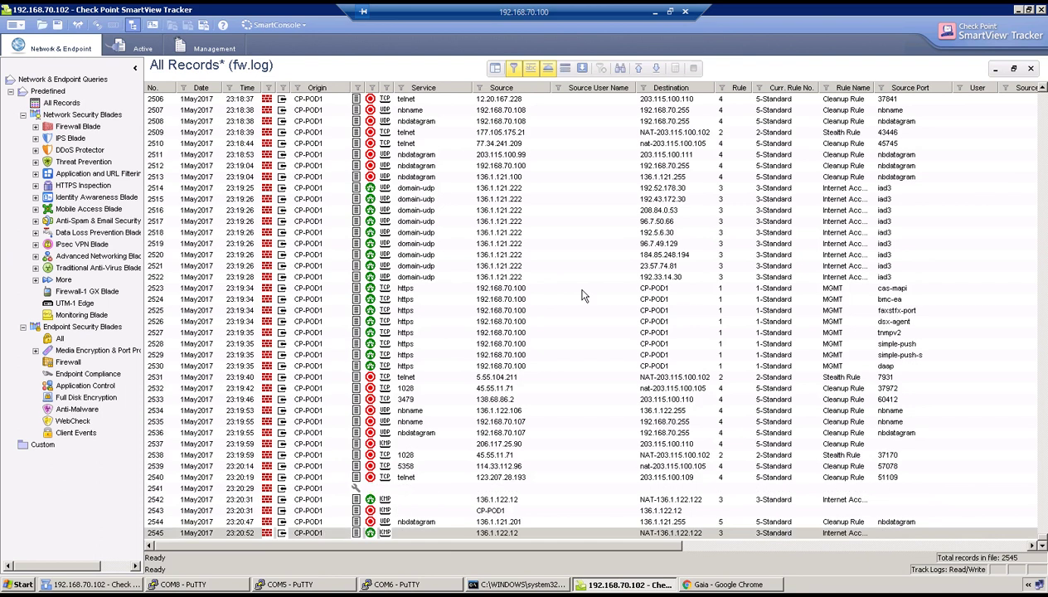
double_click(520, 531)
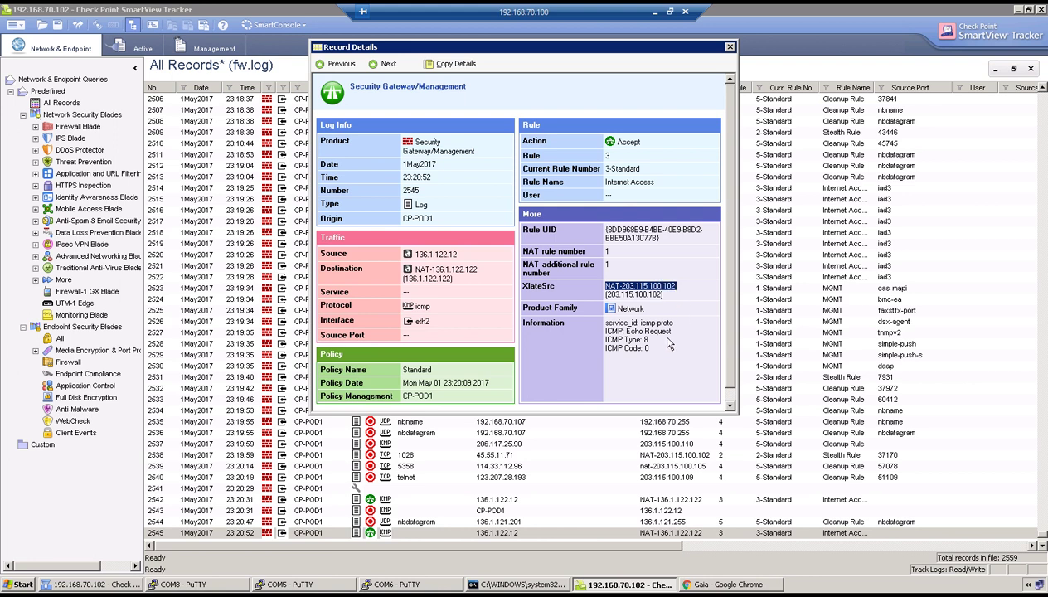
Dismiss the installation report and move the Net_136.1.122.0 NAT rule above Internet_Access.
click(98, 583)
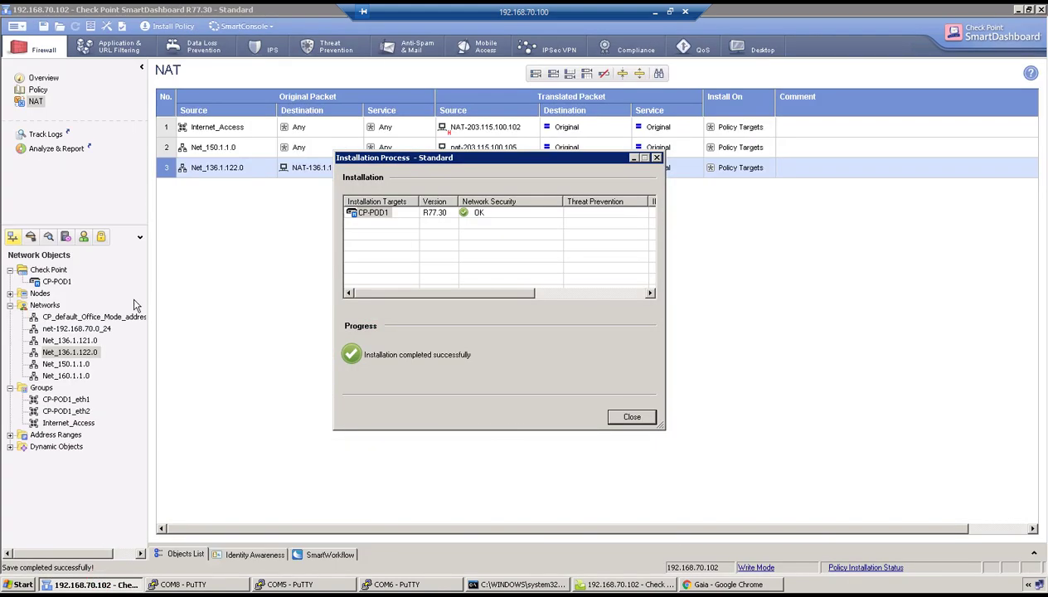
click(633, 416)
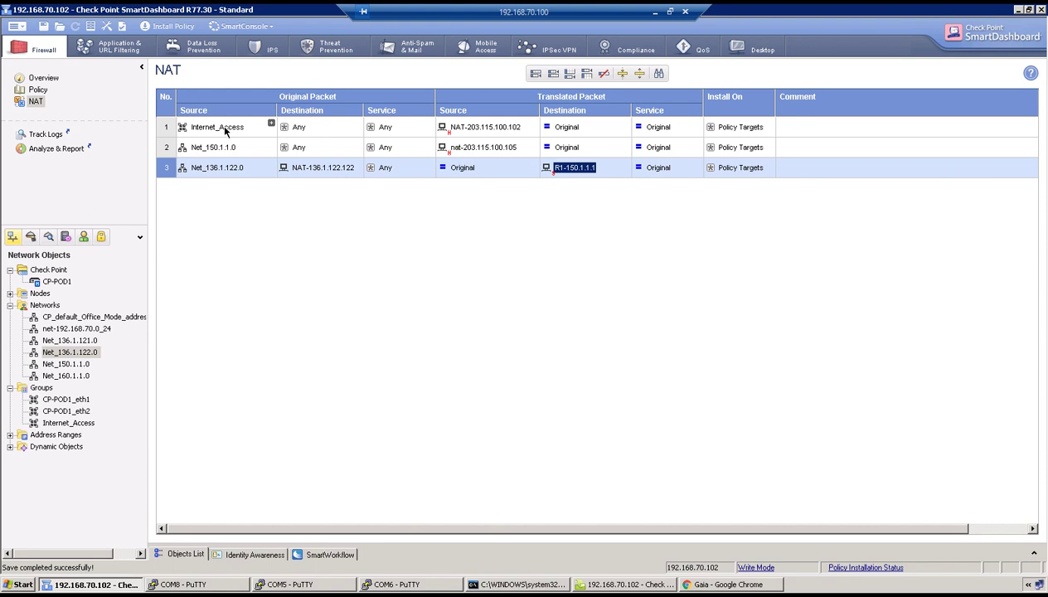
mouse_move(224, 130)
mouse_move(472, 133)
right_click(165, 175)
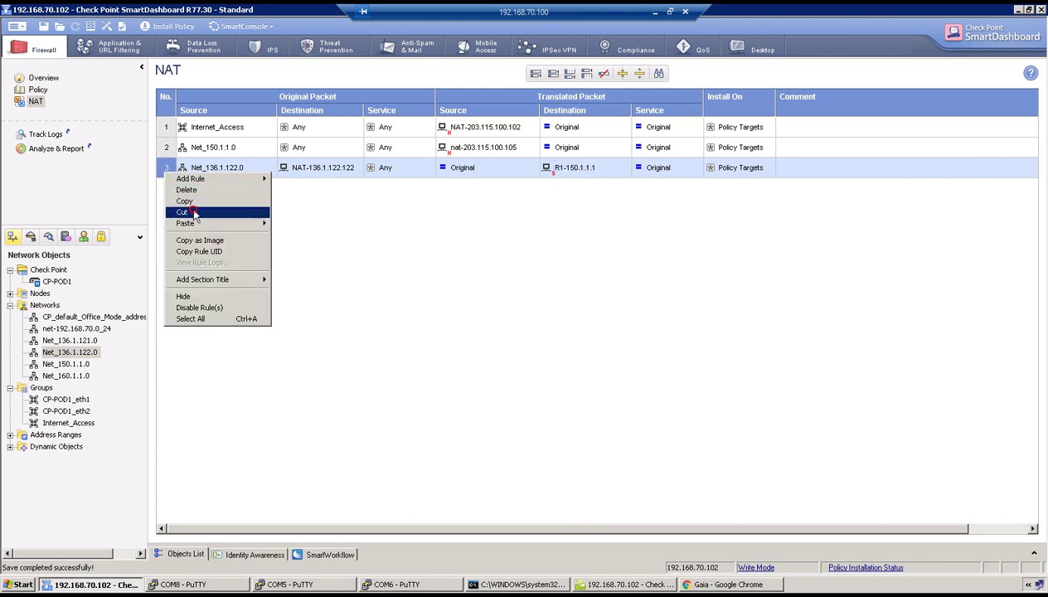
click(189, 212)
right_click(168, 131)
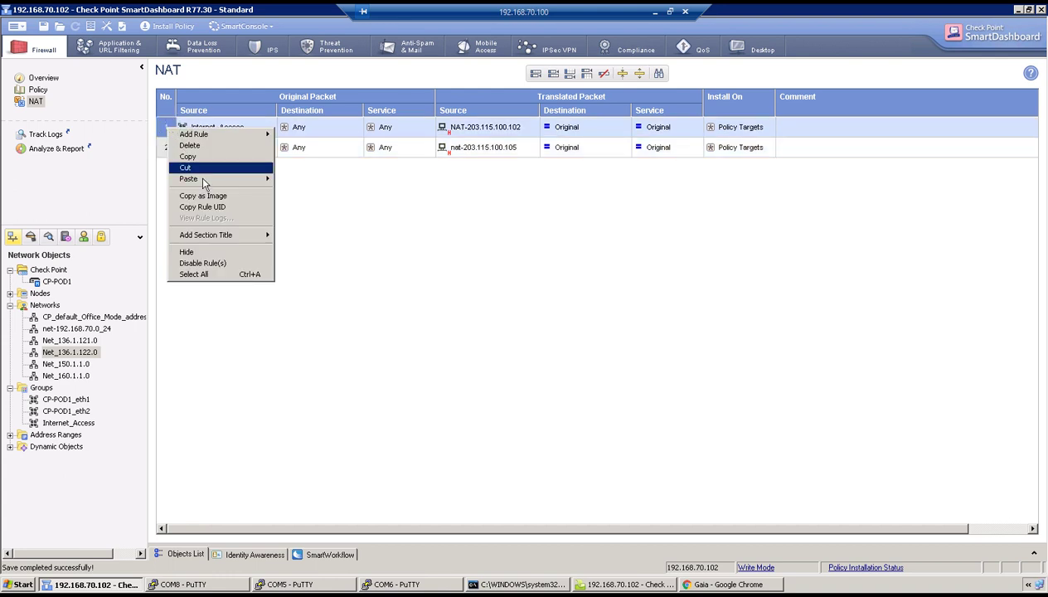
mouse_move(205, 179)
click(294, 179)
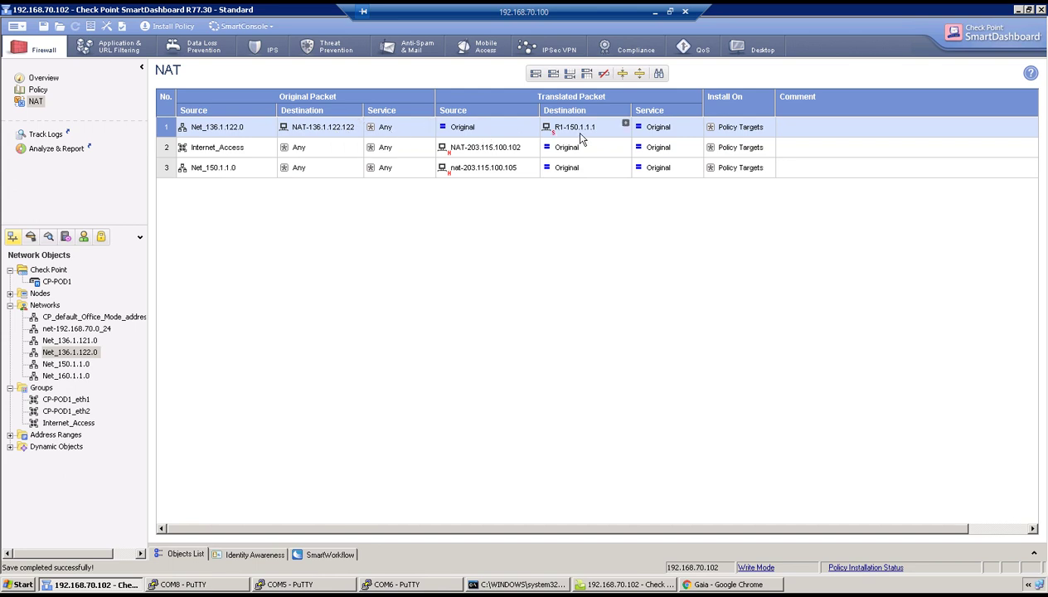
Install the reordered policy on CP-POD1, then return to the R2 terminal.
click(182, 26)
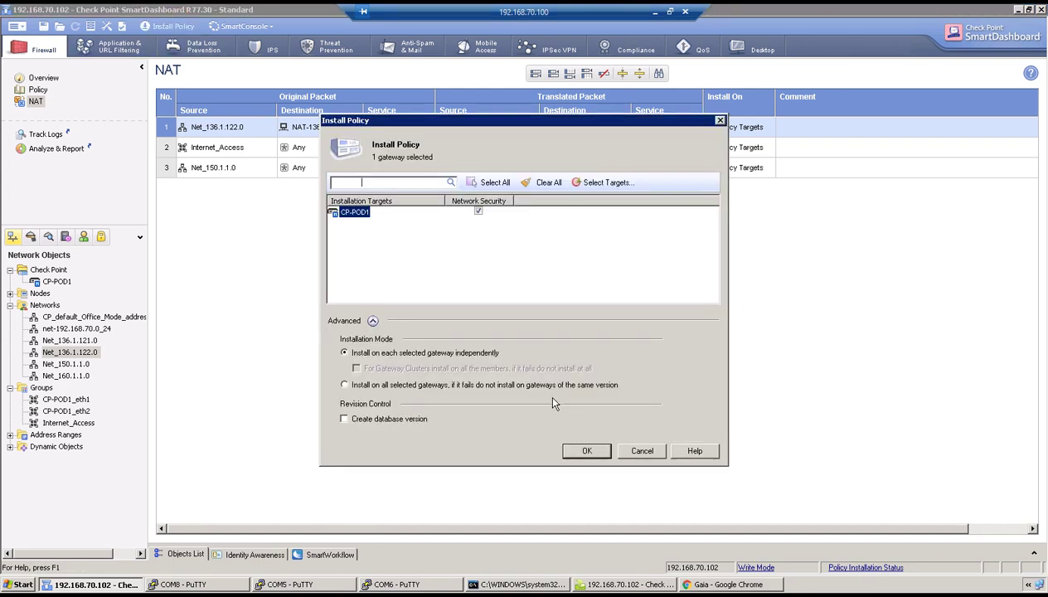
click(585, 451)
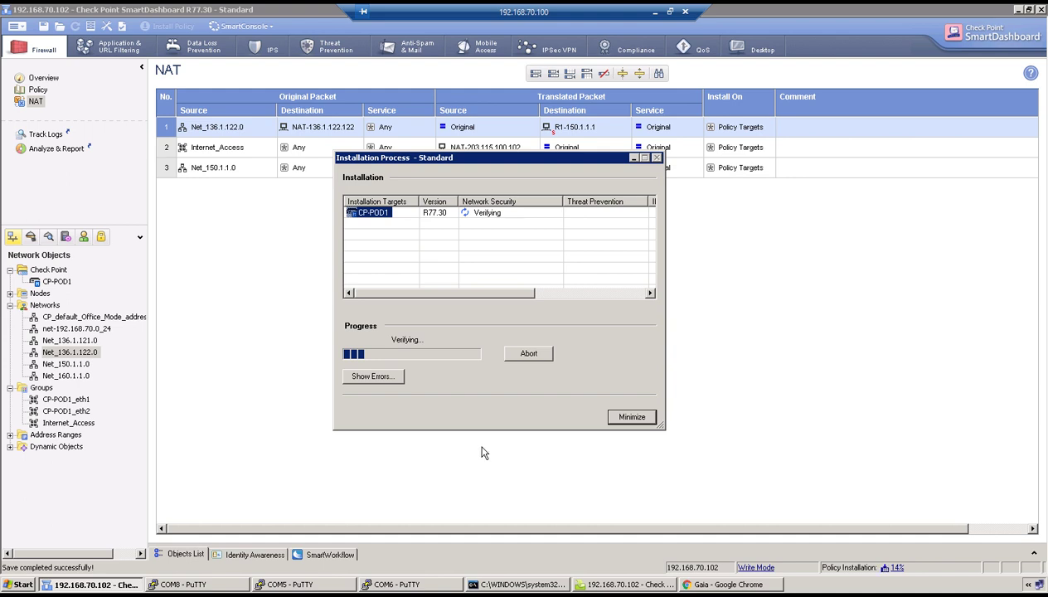
click(394, 584)
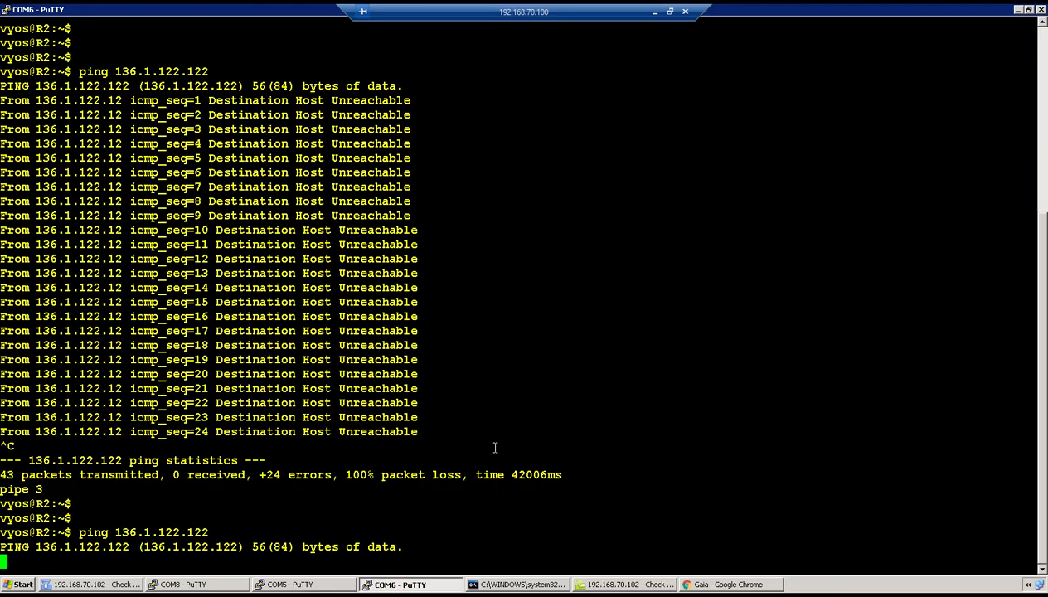
Restart R2's ping to 136.1.122.122 and close the completed CP-POD1 policy installation report.
key(ctrl+c)
key(Return)
key(Return)
key(Return)
key(Return)
key(Return)
key(Return)
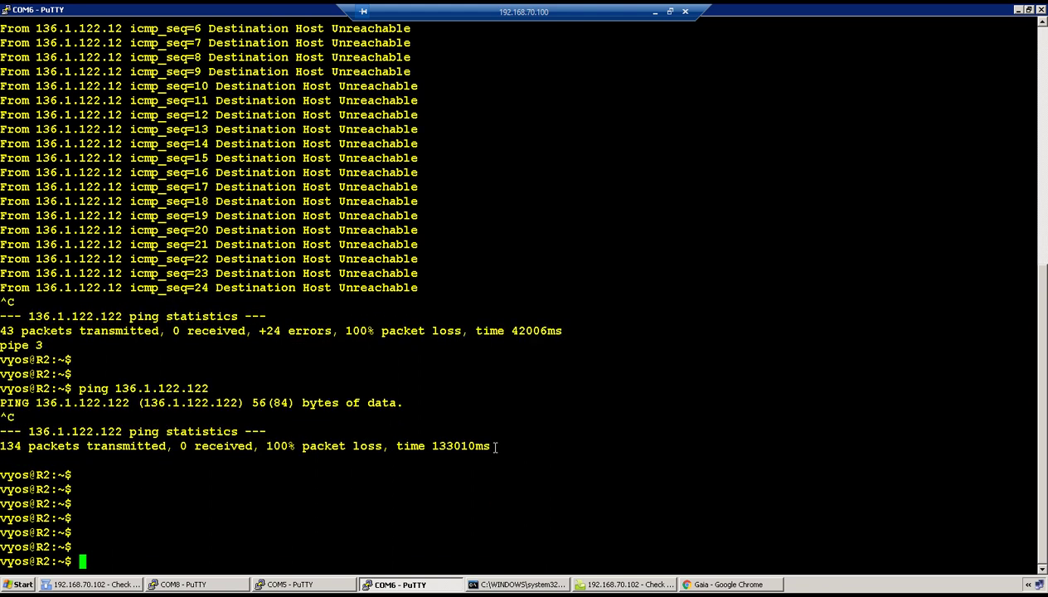
key(Up)
key(Return)
click(121, 585)
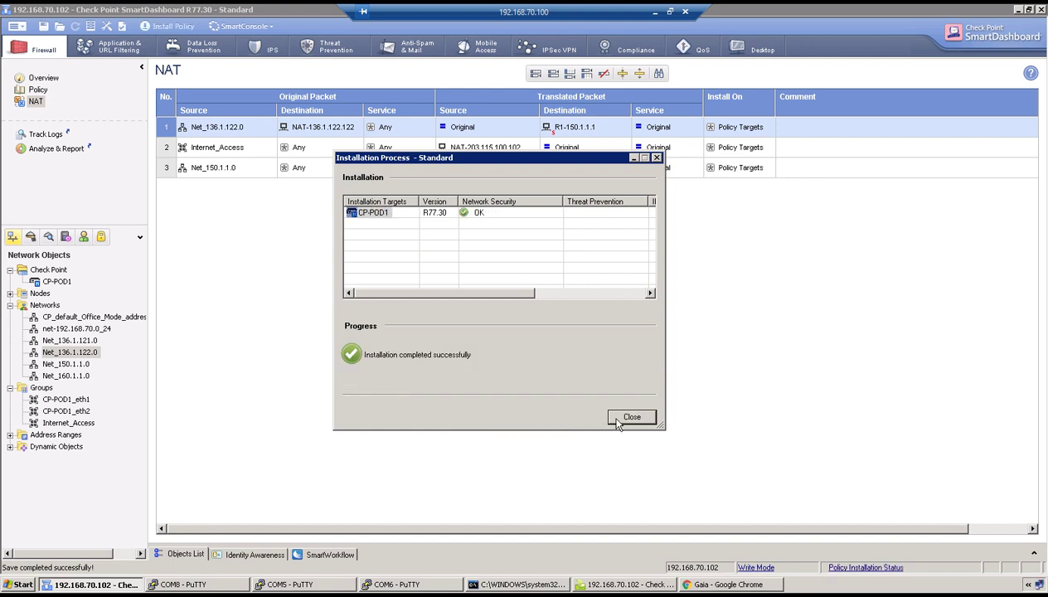
click(620, 417)
Rerun the ping from R2 to 136.1.122.122 until replies arrive, then stop it.
click(368, 584)
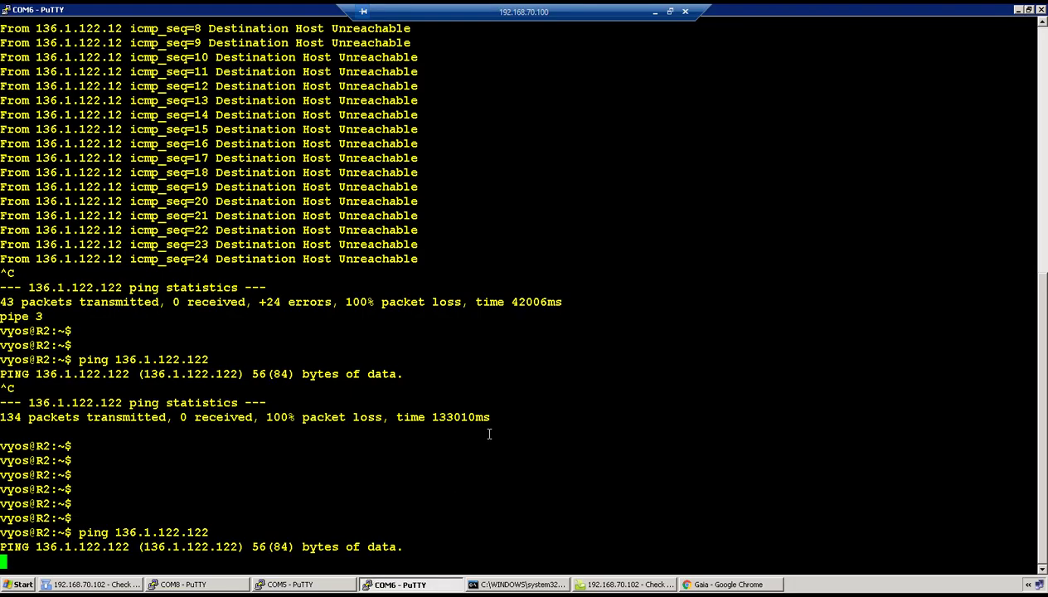
key(ctrl+c)
key(Return)
key(Up)
key(Return)
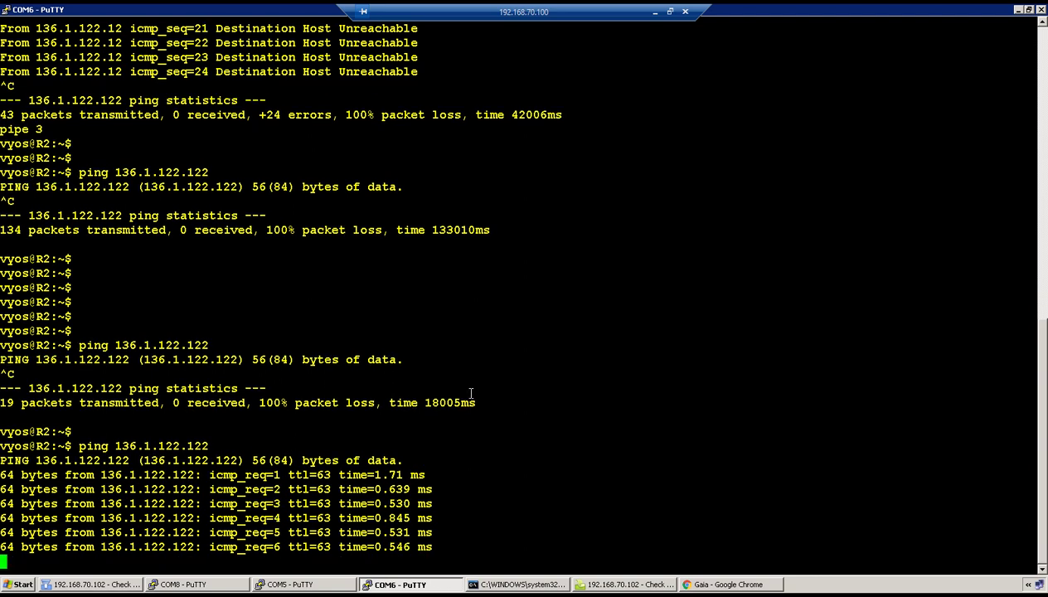
key(ctrl+c)
Telnet from R2 to 136.1.122.122 and highlight the R1 login prompt.
key(Return)
text(telnet 136.122.)
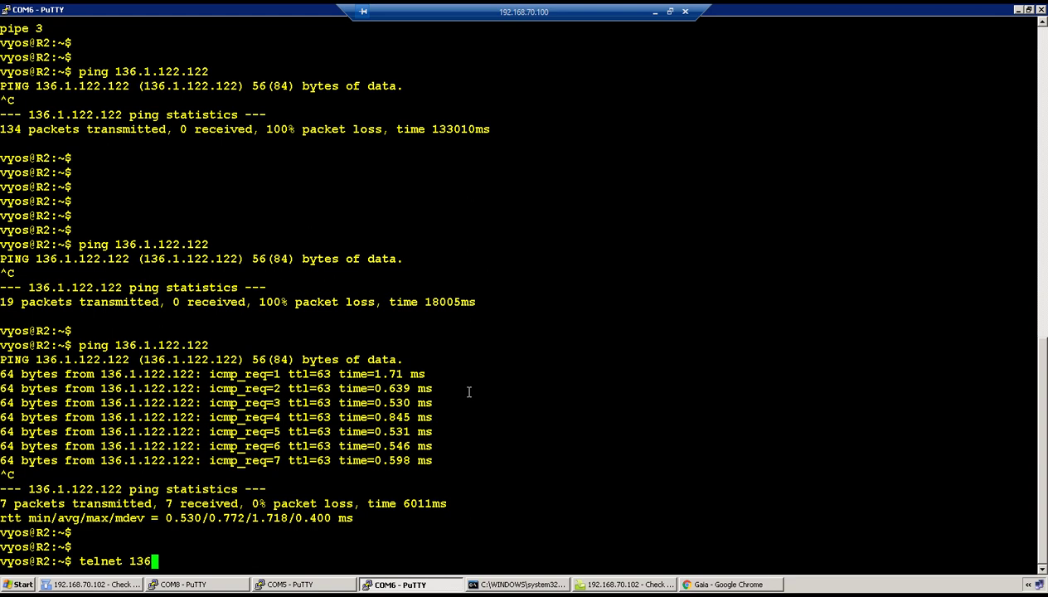
key(BackSpace)
key(BackSpace)
key(BackSpace)
text(.122.122)
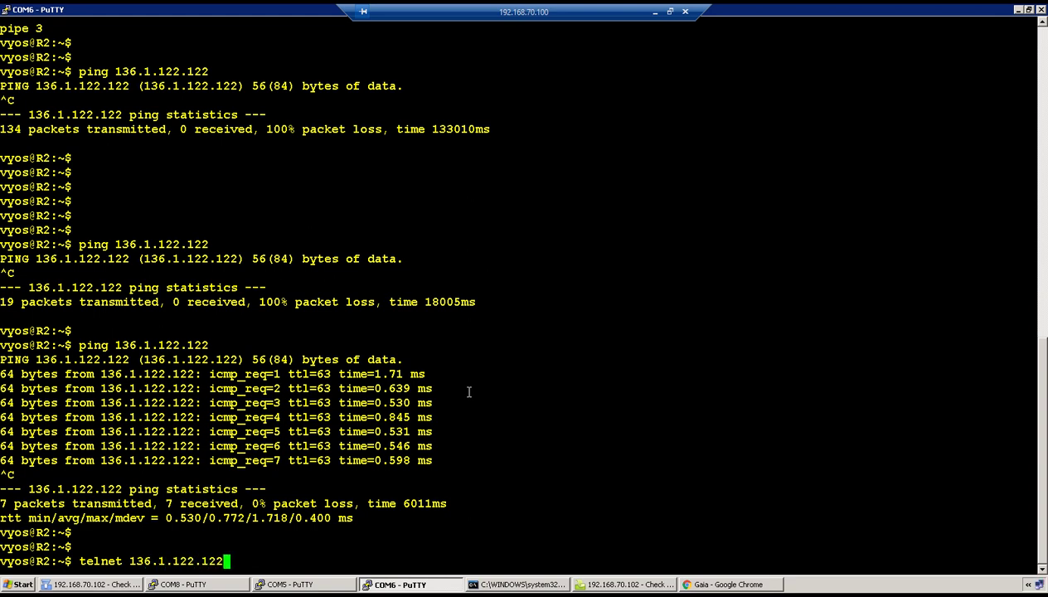
key(Return)
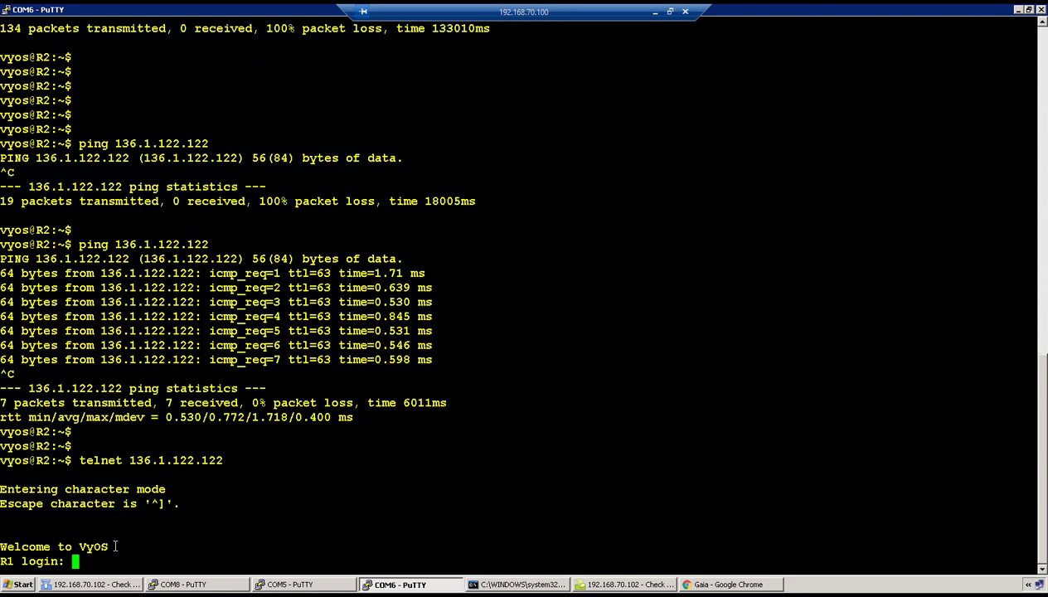
drag(2, 561, 58, 562)
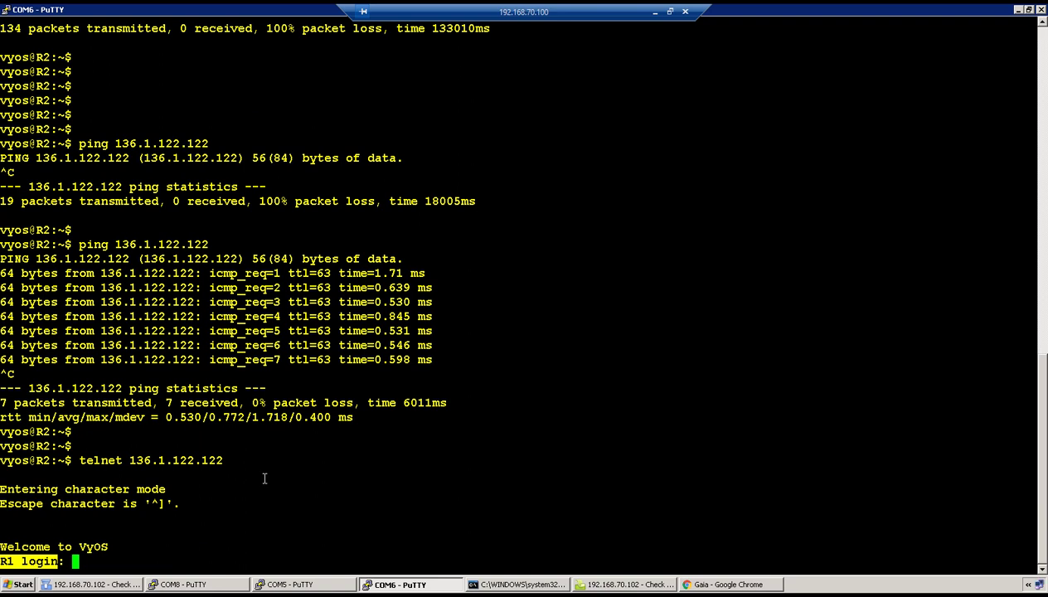
click(627, 584)
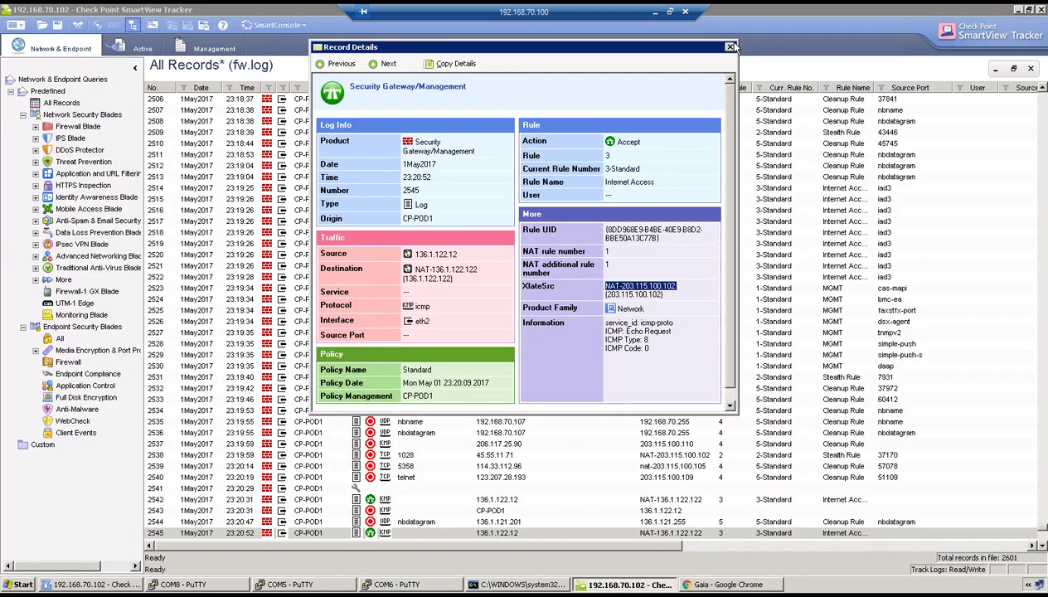
Open log record 2601 and highlight source 136.1.122.12, telnet, port 33812 and XlateDst R1-150.1.1.1.
click(728, 47)
click(656, 67)
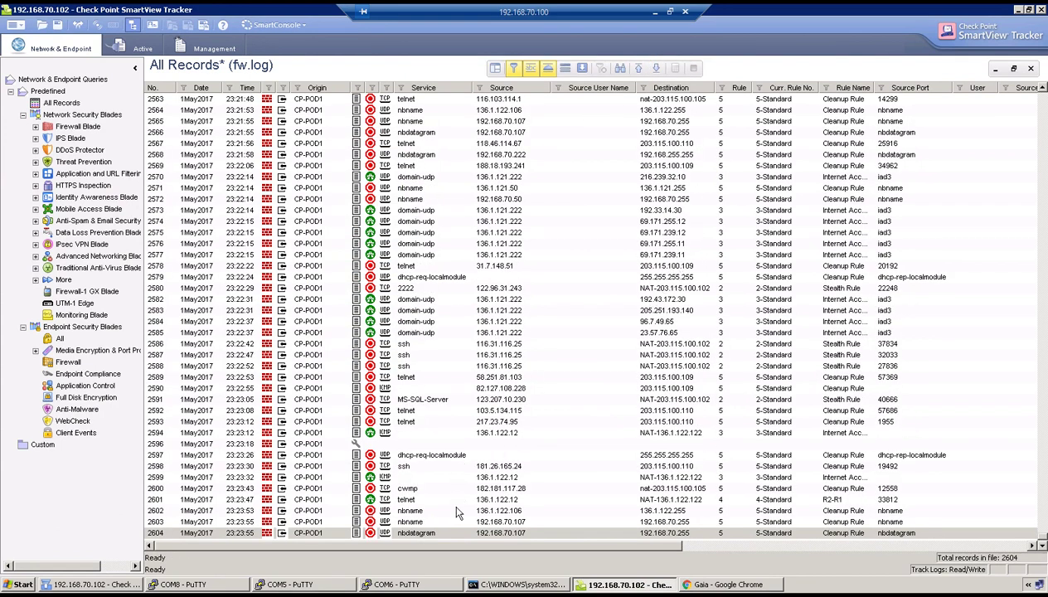
double_click(452, 499)
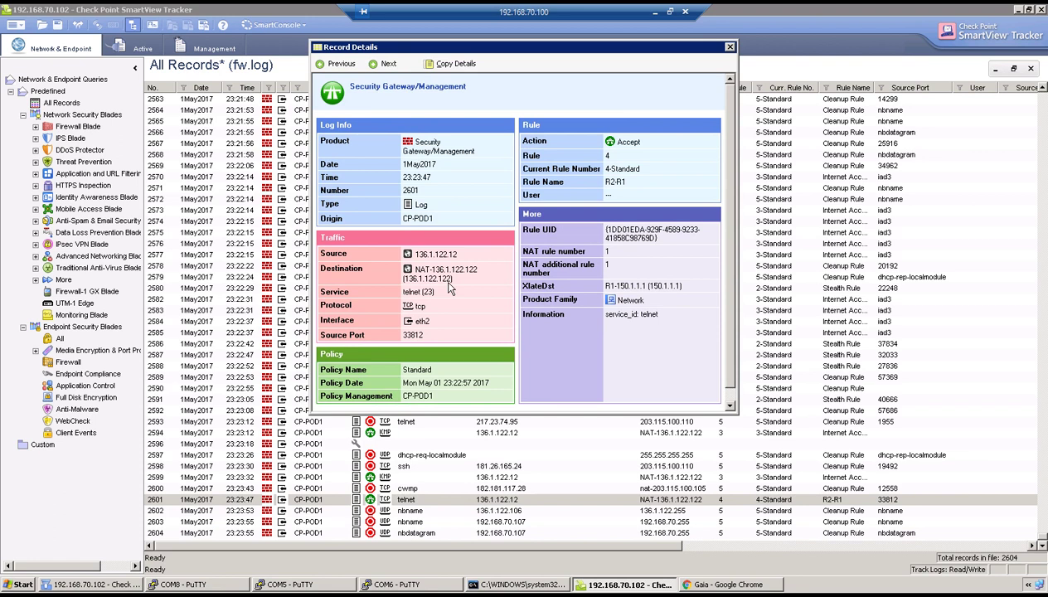
drag(459, 254, 422, 259)
drag(458, 282, 416, 270)
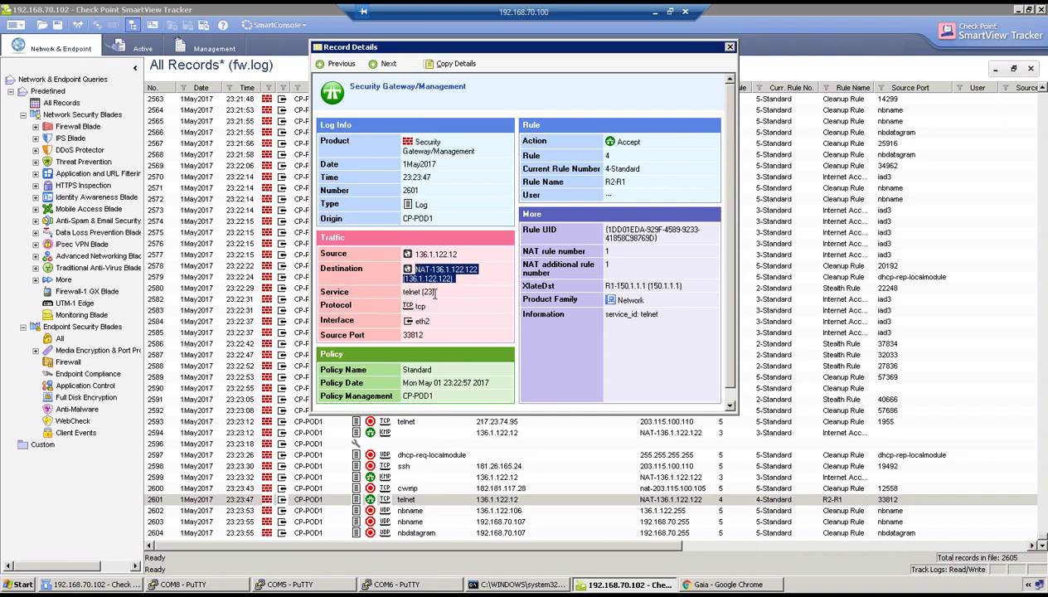
drag(433, 293, 405, 293)
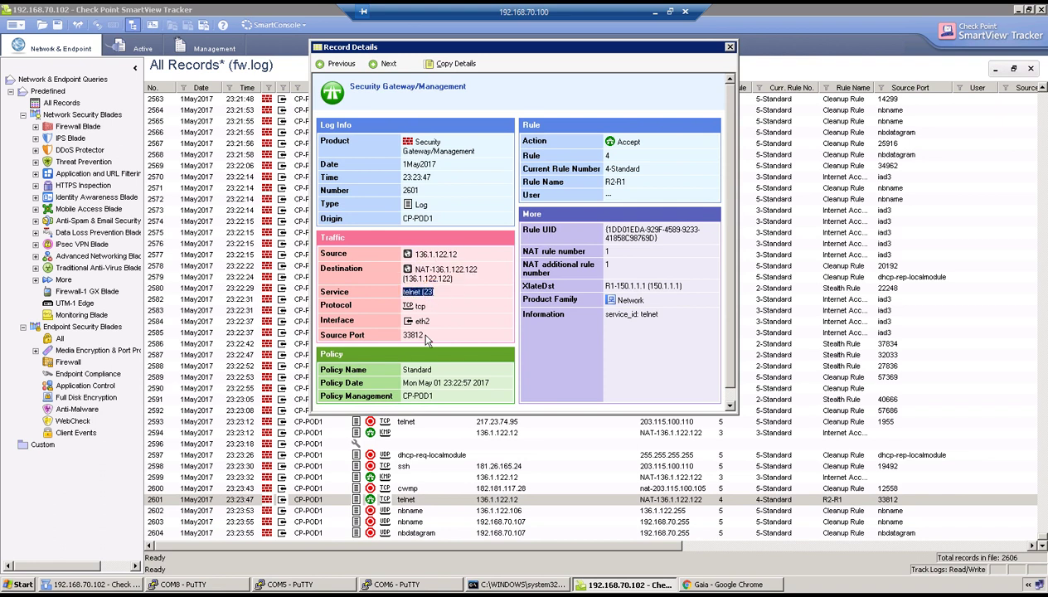
drag(425, 335, 401, 335)
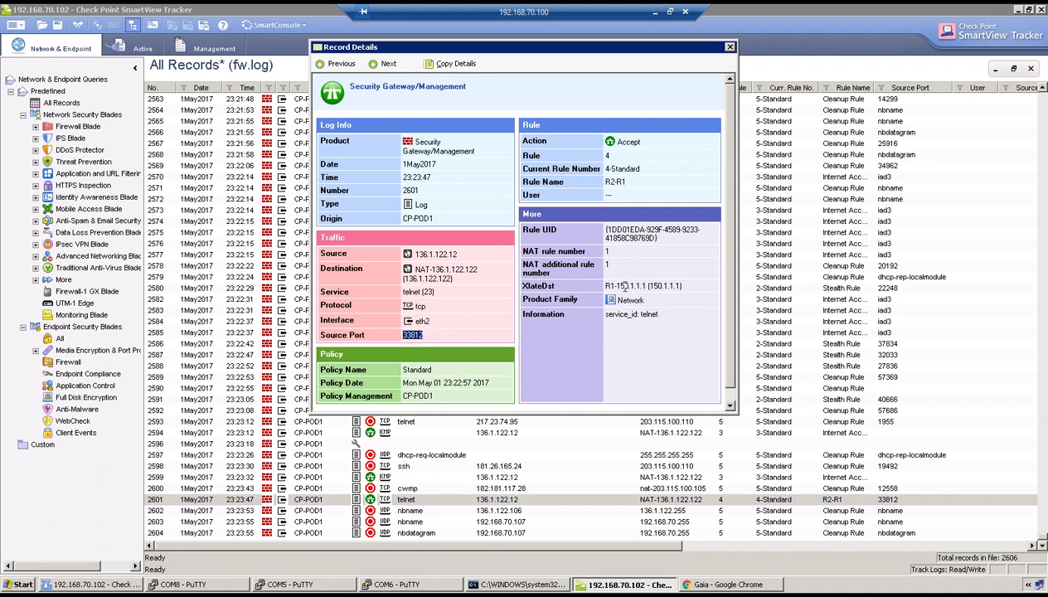
click(521, 287)
drag(522, 288, 682, 286)
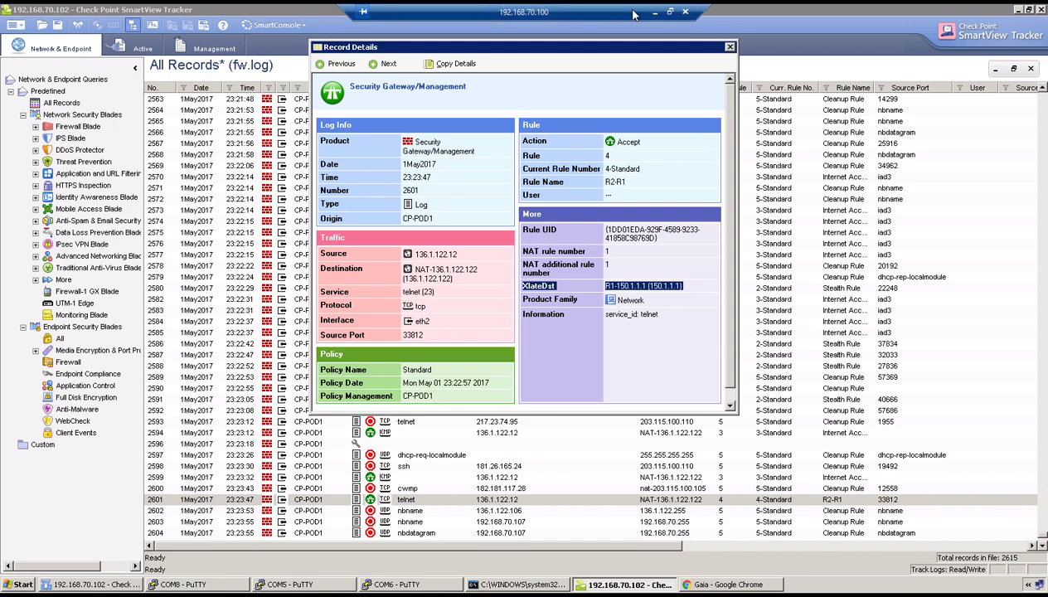
Scroll the lab page to Task 4's RDP port 10000 requirement, then restore the remote session.
click(655, 13)
click(624, 231)
scroll(618, 240, down, 10)
scroll(610, 252, down, 5)
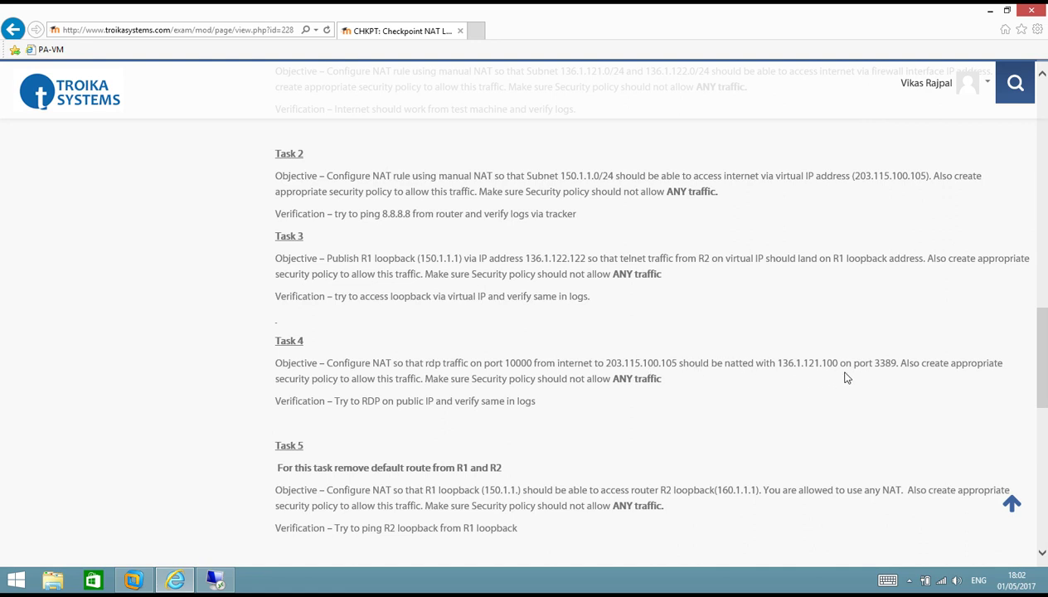
scroll(653, 326, up, 20)
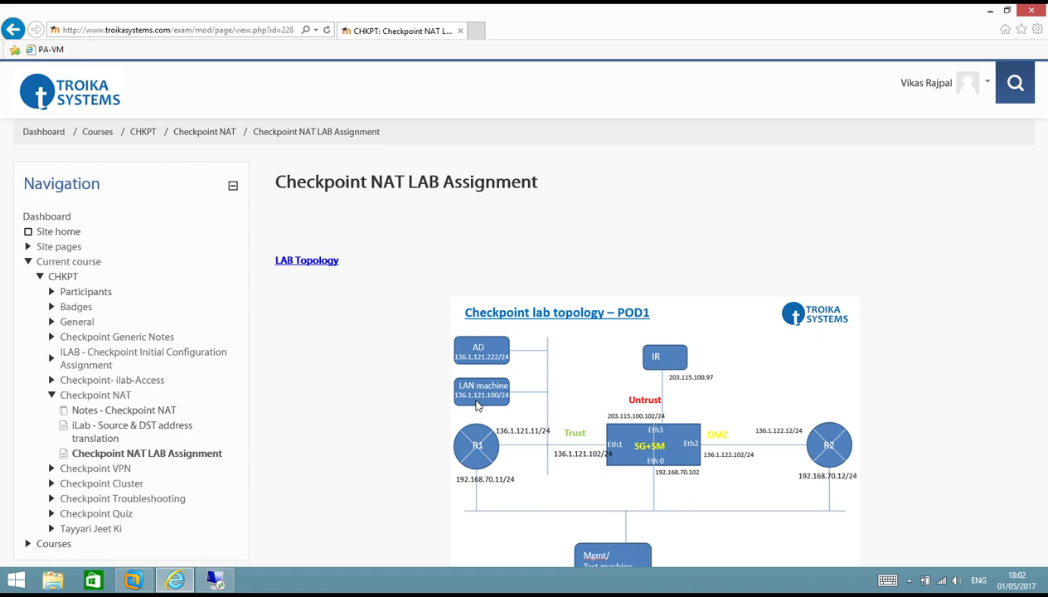
click(219, 580)
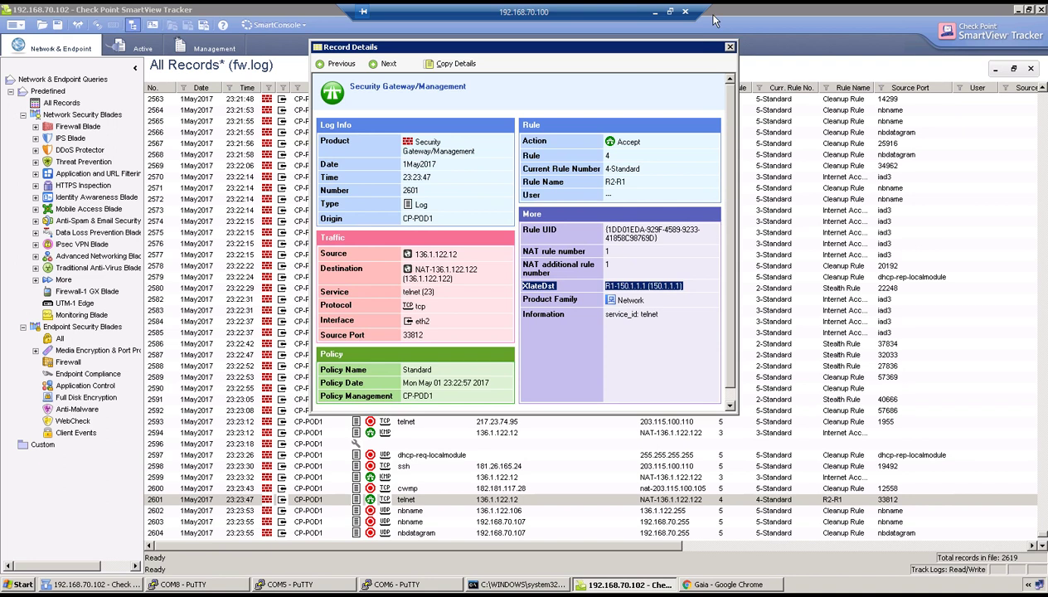
Add rule 5, Terminal Server Access, above the Cleanup Rule in the security policy.
click(730, 46)
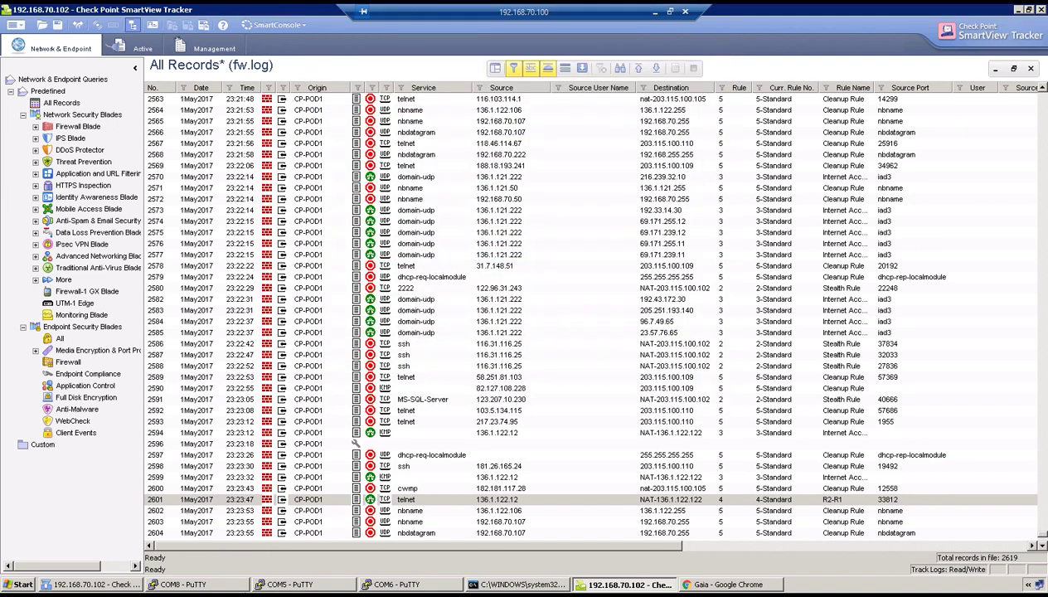
click(113, 584)
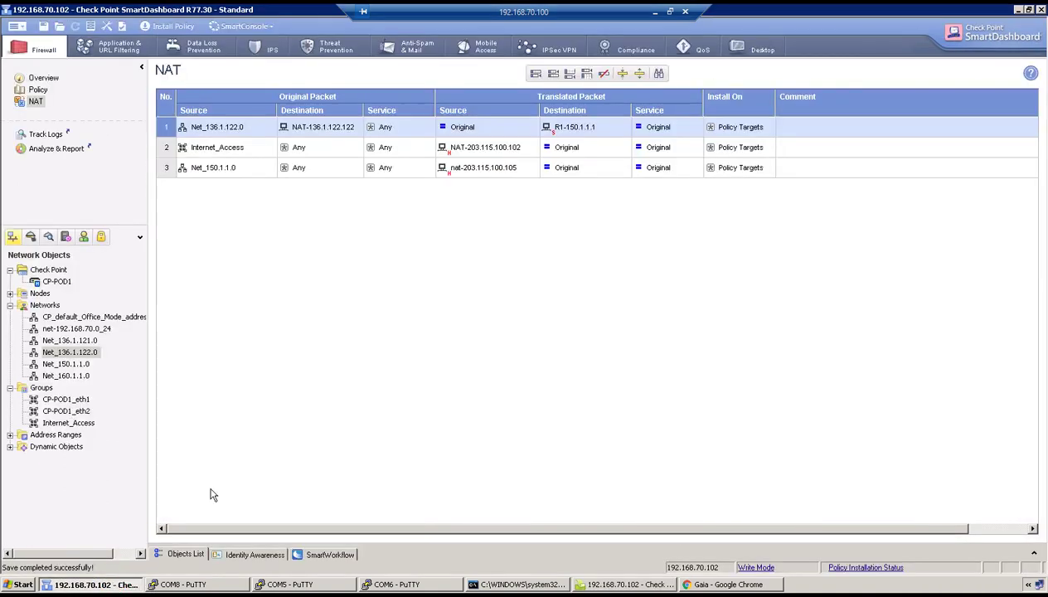
click(38, 89)
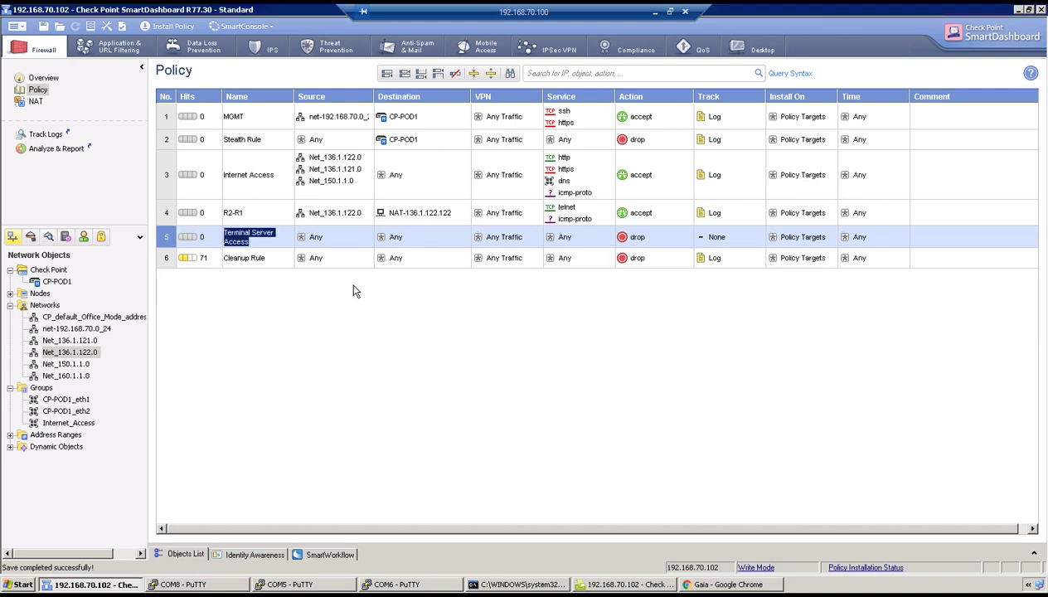
click(317, 239)
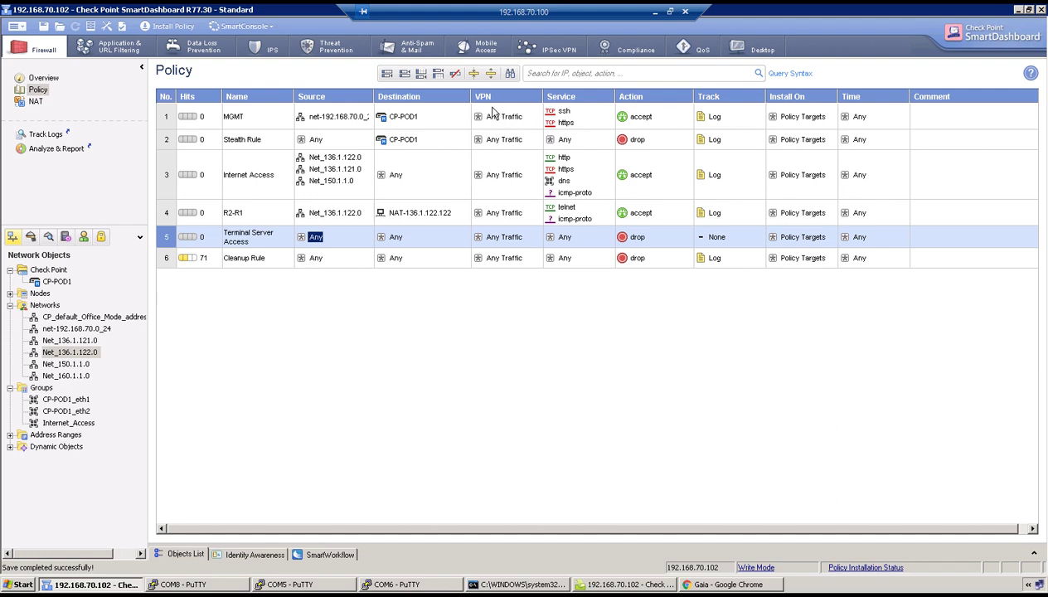
Look up the public IP 103.248.95.145 on whatismyip.com and copy it.
click(656, 16)
click(478, 30)
text(whatism)
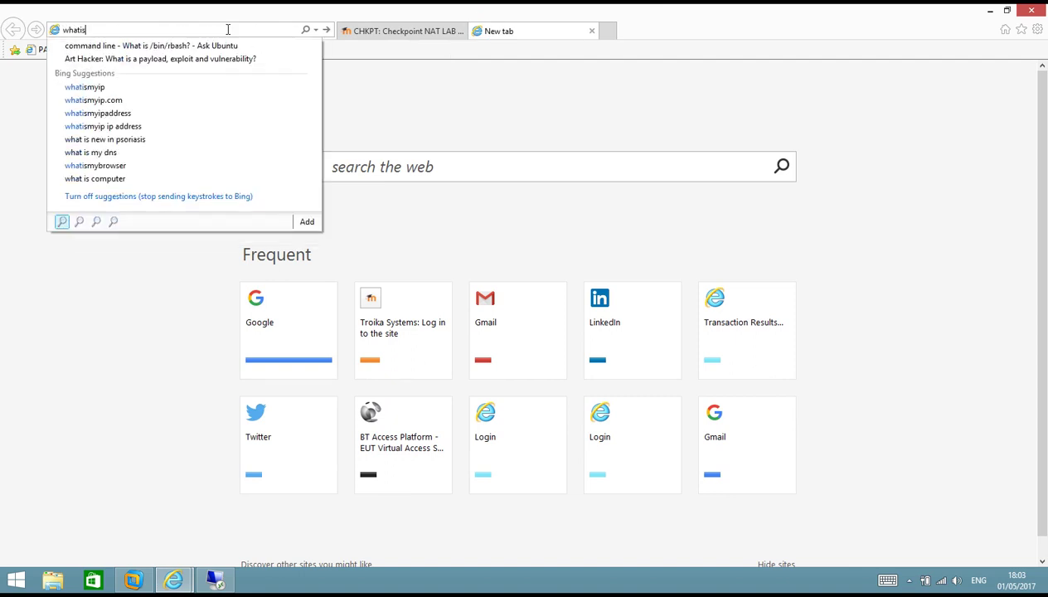
key(Down)
key(Down)
key(Return)
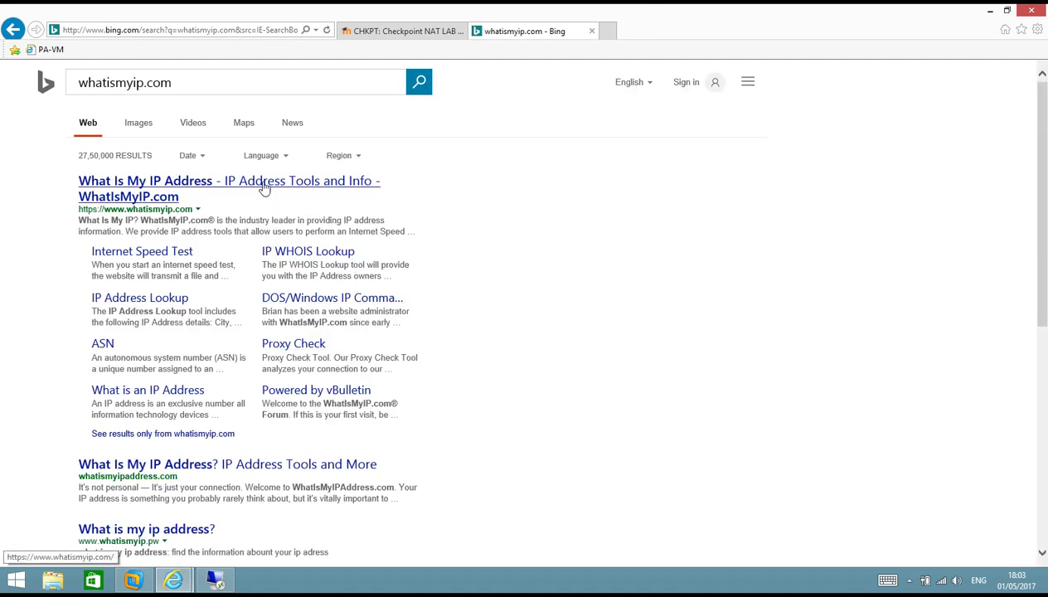
click(234, 180)
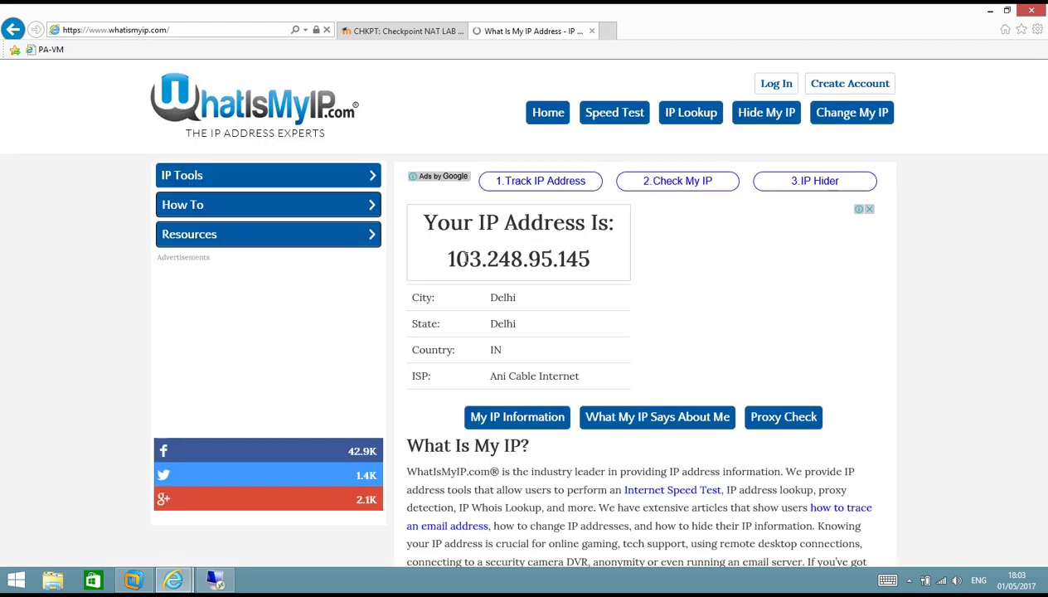
drag(445, 257, 590, 260)
right_click(575, 264)
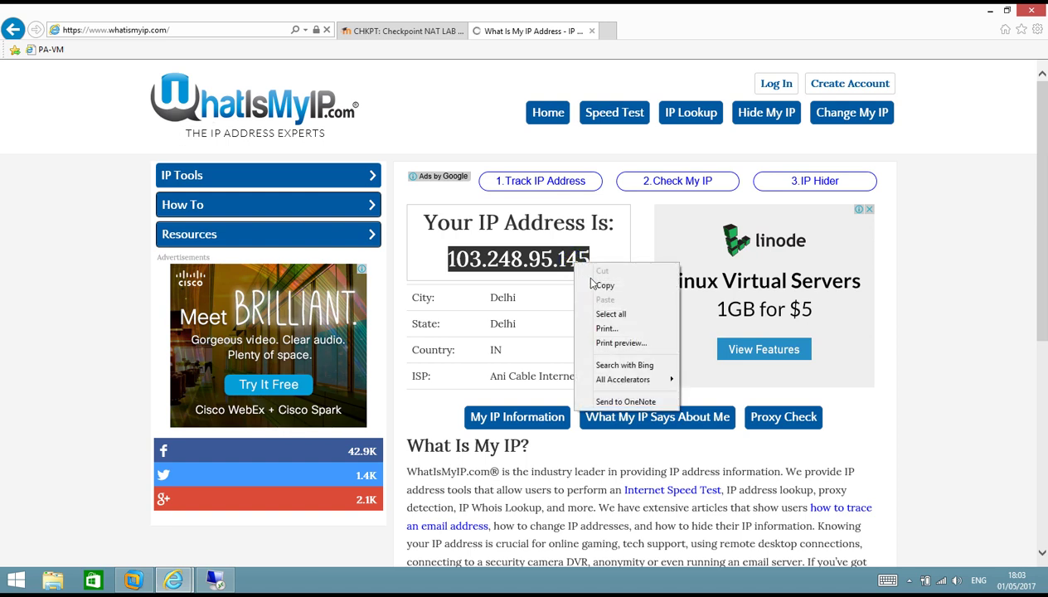
click(602, 285)
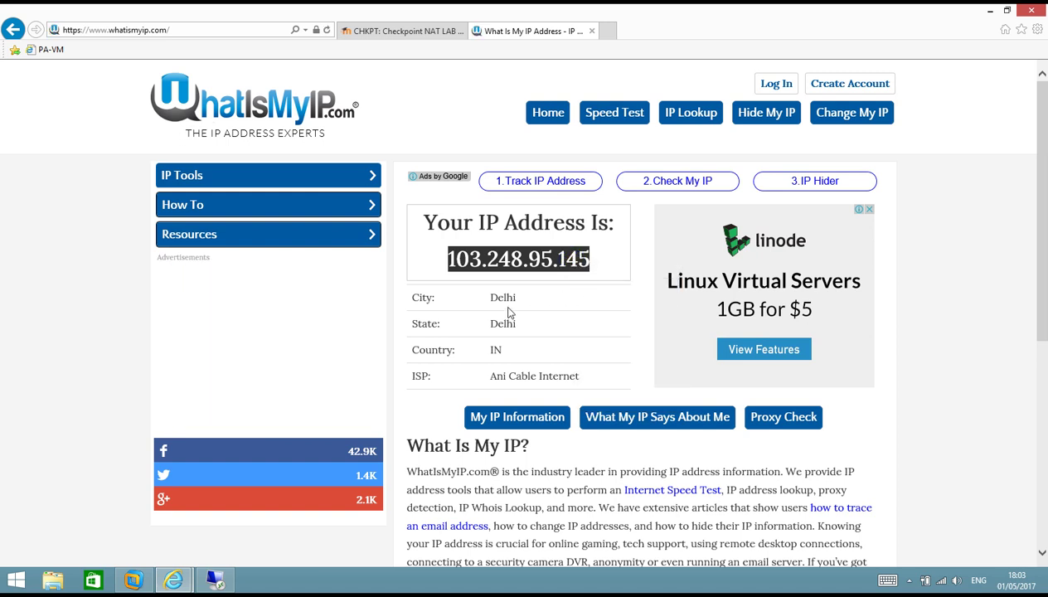
click(215, 579)
Add a new host Internet-103.248.95.145 with the pasted IPv4 address to rule 5's Source.
right_click(323, 238)
click(336, 244)
click(452, 348)
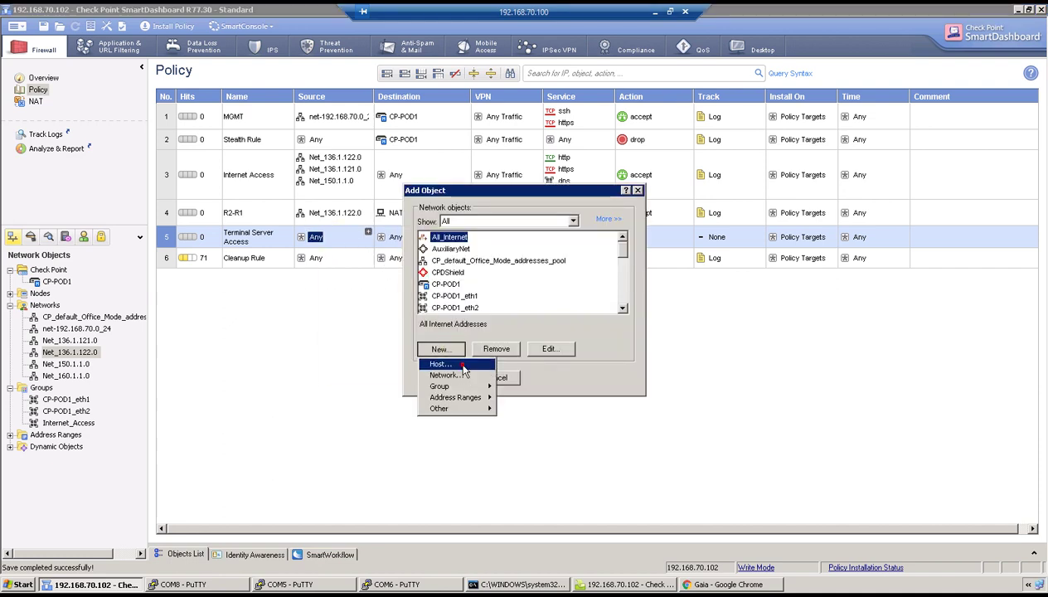
click(442, 364)
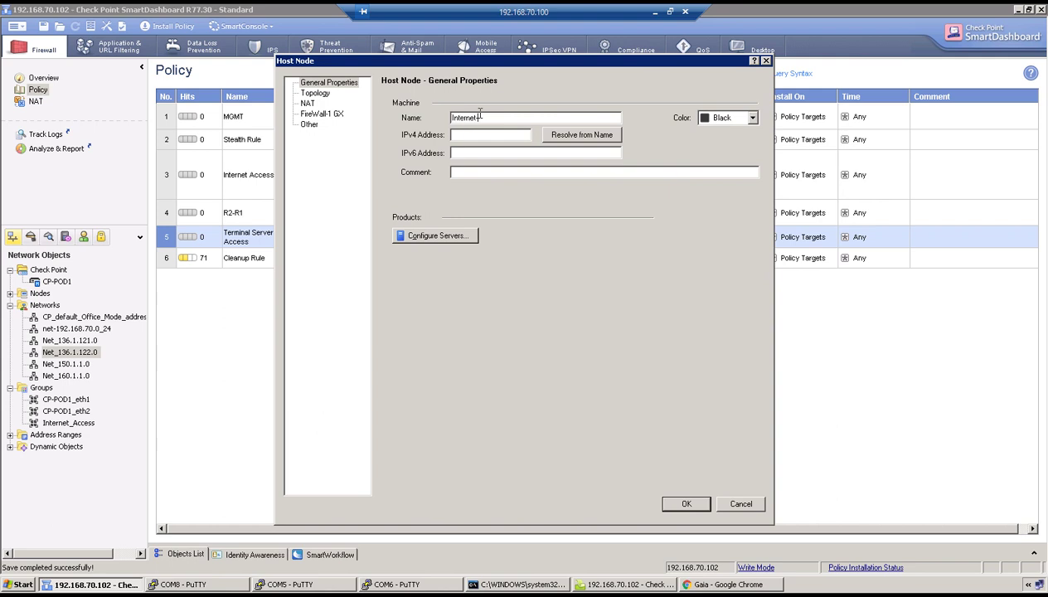
text(Internet-103.248.95.145)
click(500, 134)
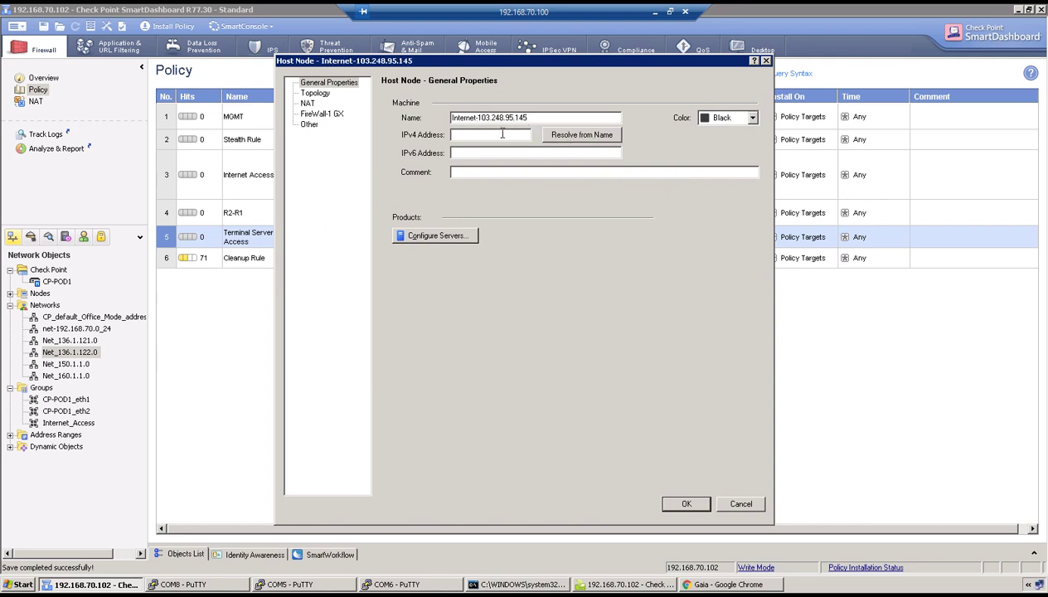
key(ctrl+v)
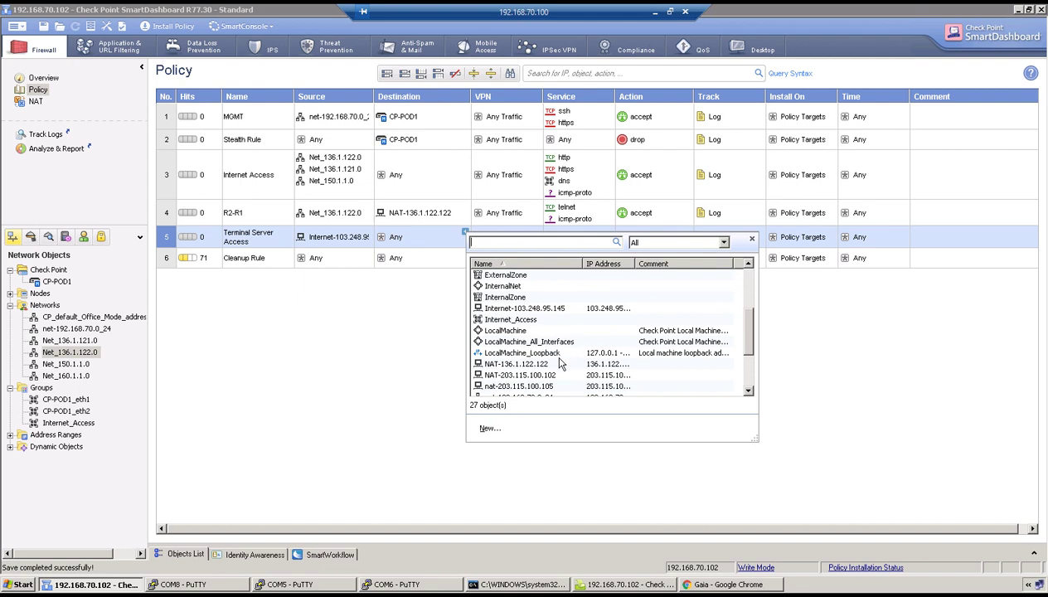
Set rule 5's destination to nat-203.115.100.105 and service to a new TCP_10000 service.
click(544, 386)
double_click(514, 386)
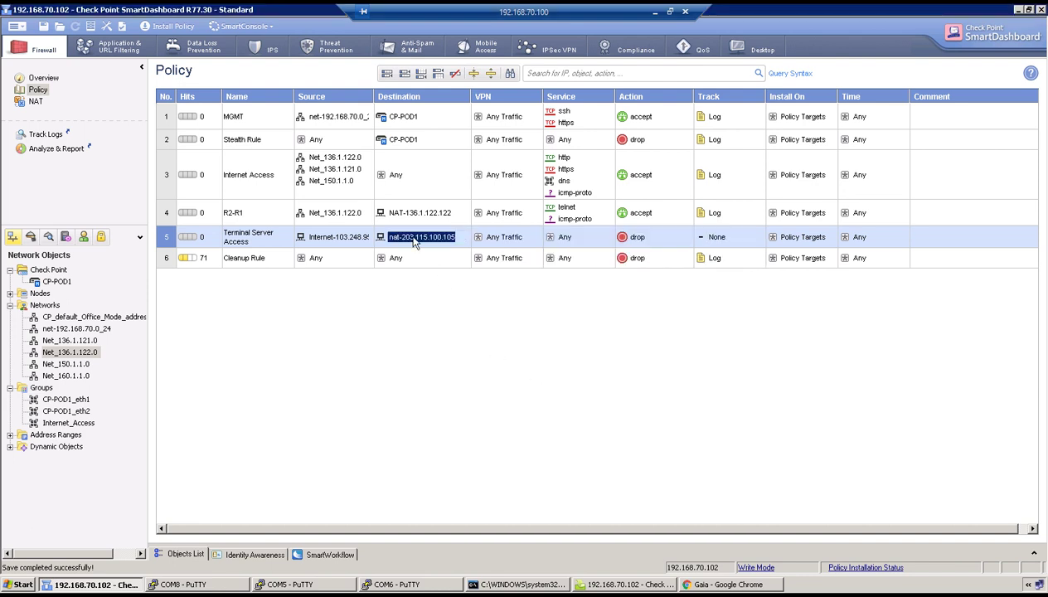
right_click(563, 237)
click(579, 246)
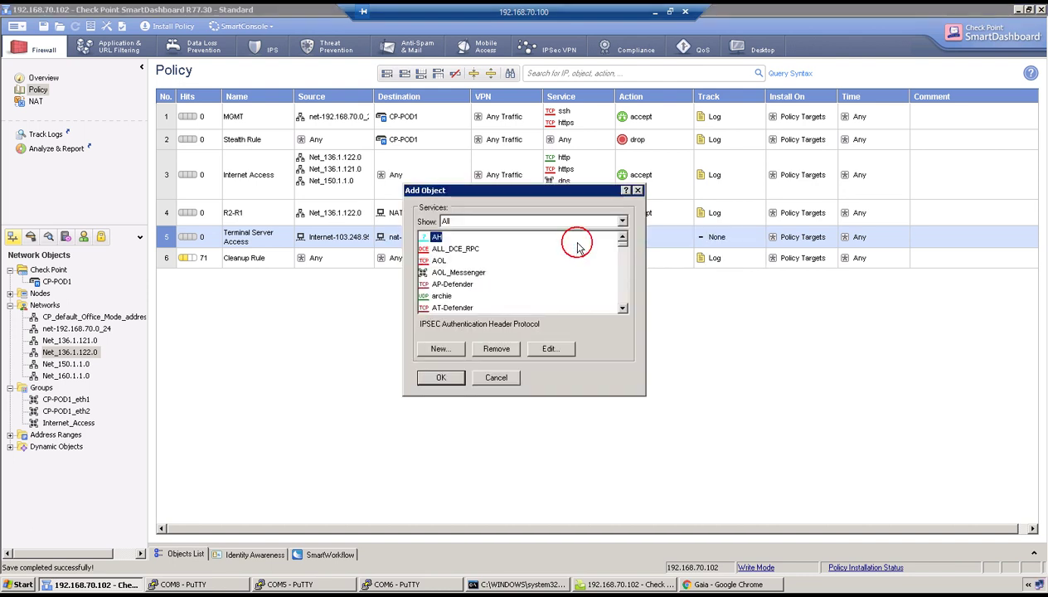
click(452, 350)
click(460, 365)
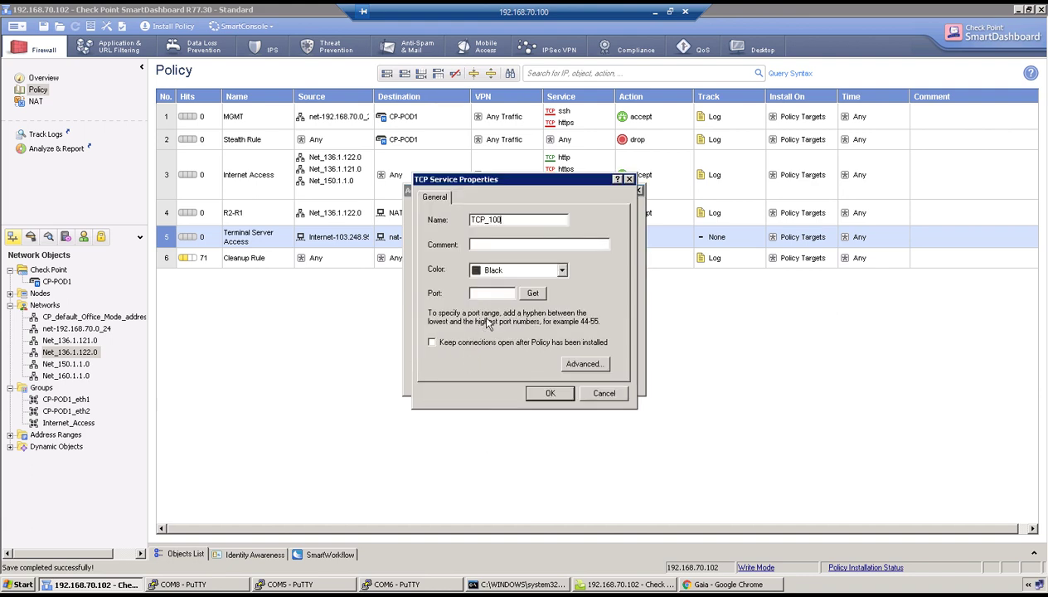
text(TCP_10000)
key(Tab)
key(Tab)
key(Tab)
text(10000)
click(550, 393)
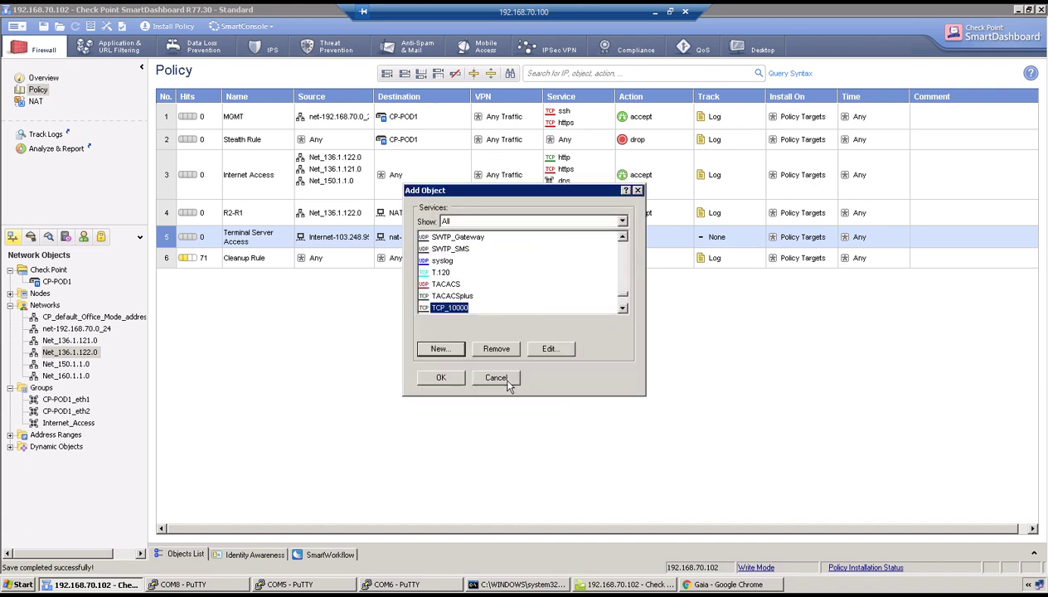
click(443, 377)
Set rule 5's action to accept.
right_click(638, 238)
click(666, 264)
click(658, 265)
right_click(719, 241)
Set rule 5's track to Log and insert a new NAT rule above Internet_Access.
click(733, 260)
click(518, 362)
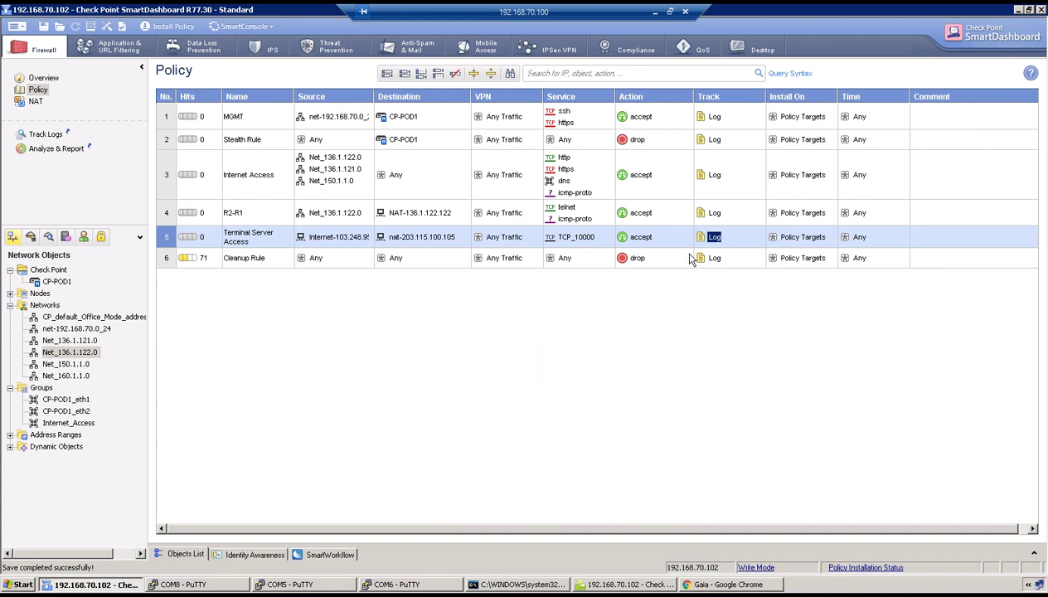
click(34, 103)
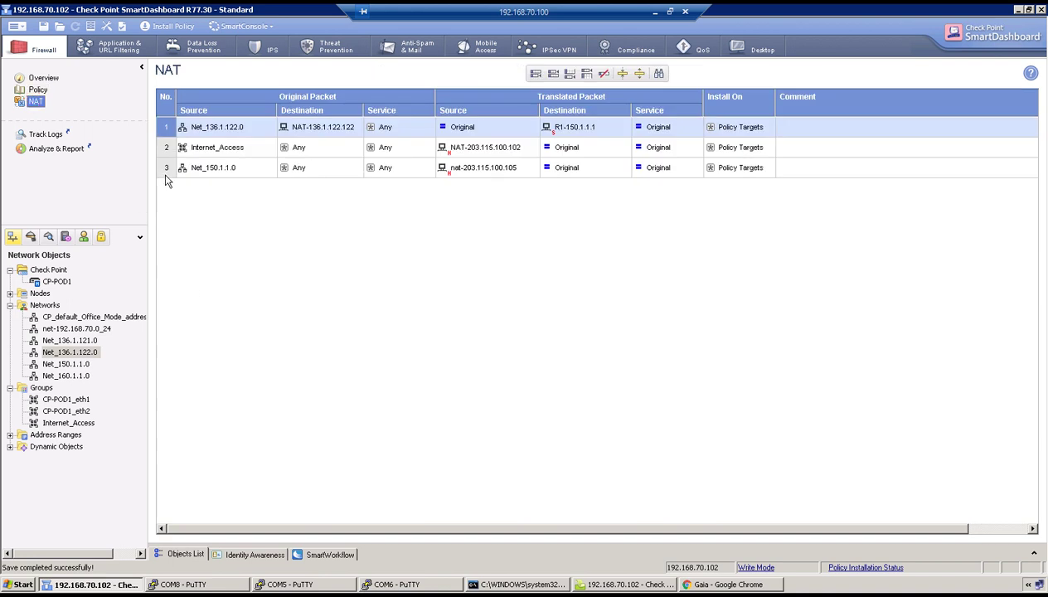
right_click(170, 149)
mouse_move(242, 155)
click(294, 157)
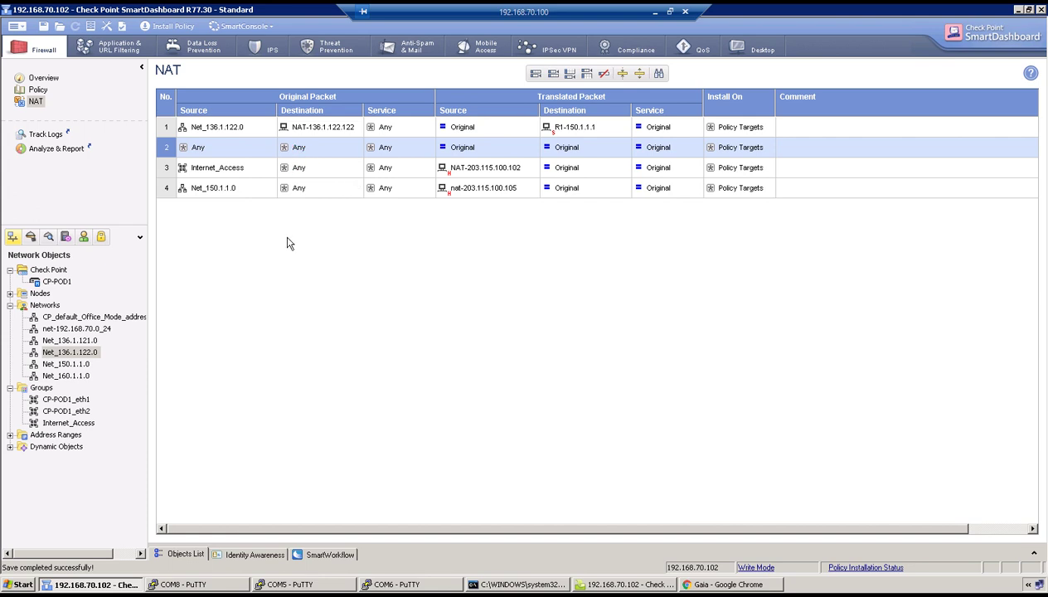
Set the NAT rule's original source to Internet-103.248.95.145 and destination to nat-203.115.100.105.
click(271, 143)
scroll(407, 248, down, 3)
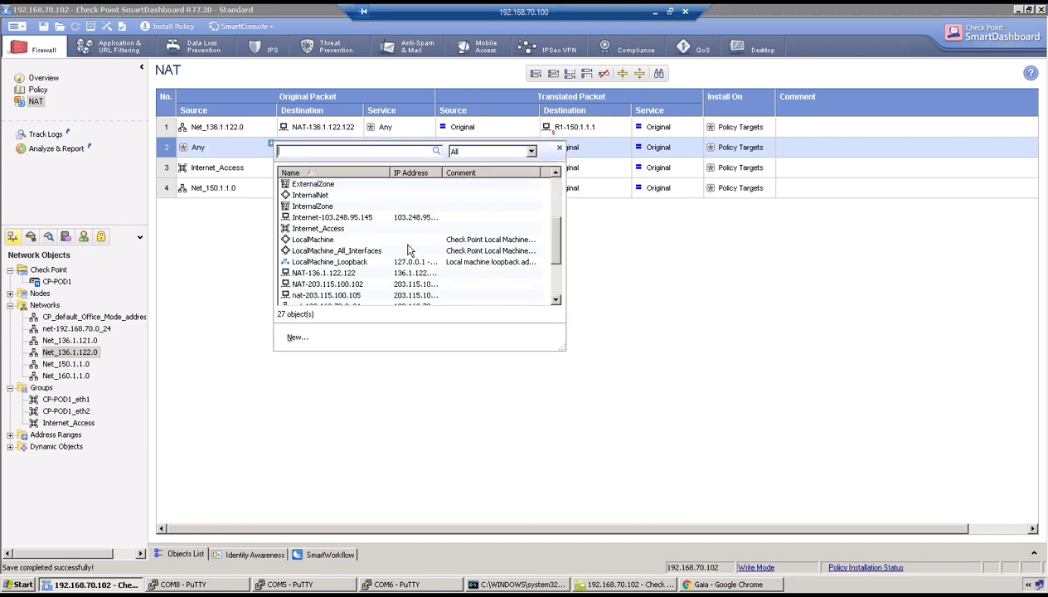
scroll(408, 249, down, 2)
scroll(407, 256, down, 1)
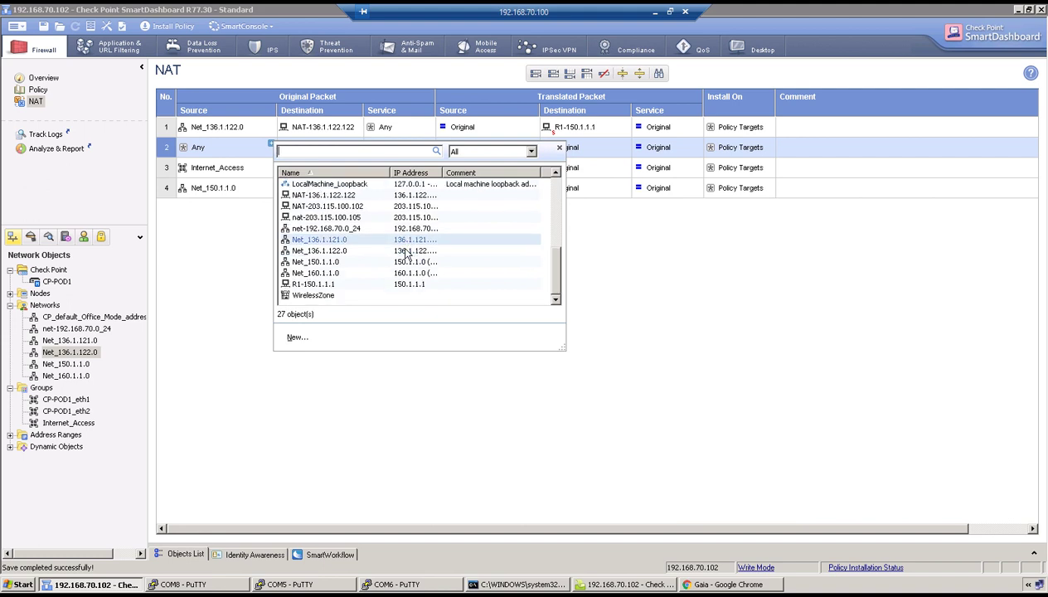
scroll(407, 255, up, 2)
click(375, 207)
click(336, 241)
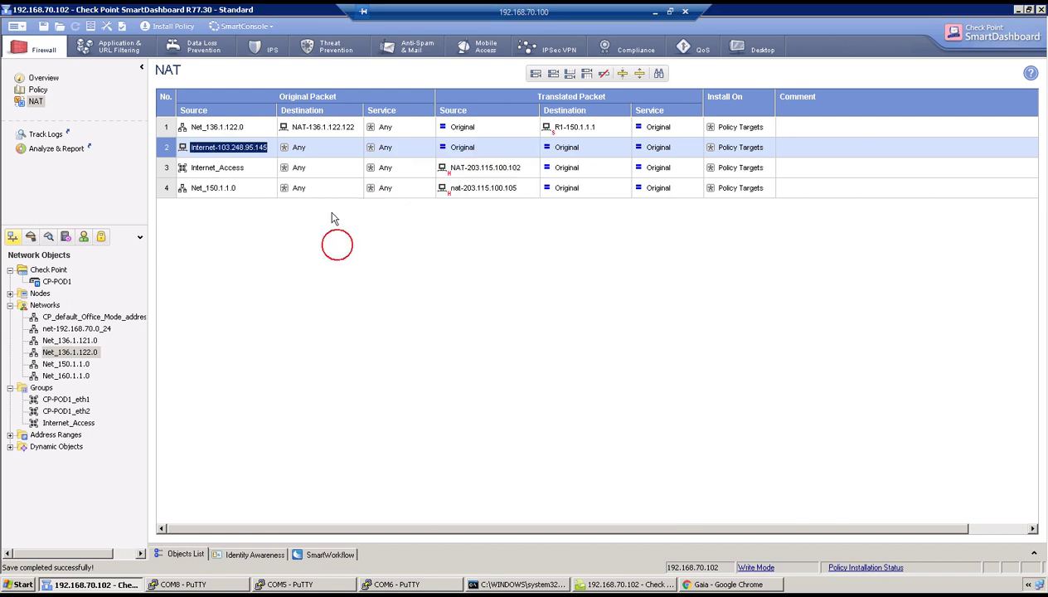
click(358, 147)
scroll(452, 255, down, 3)
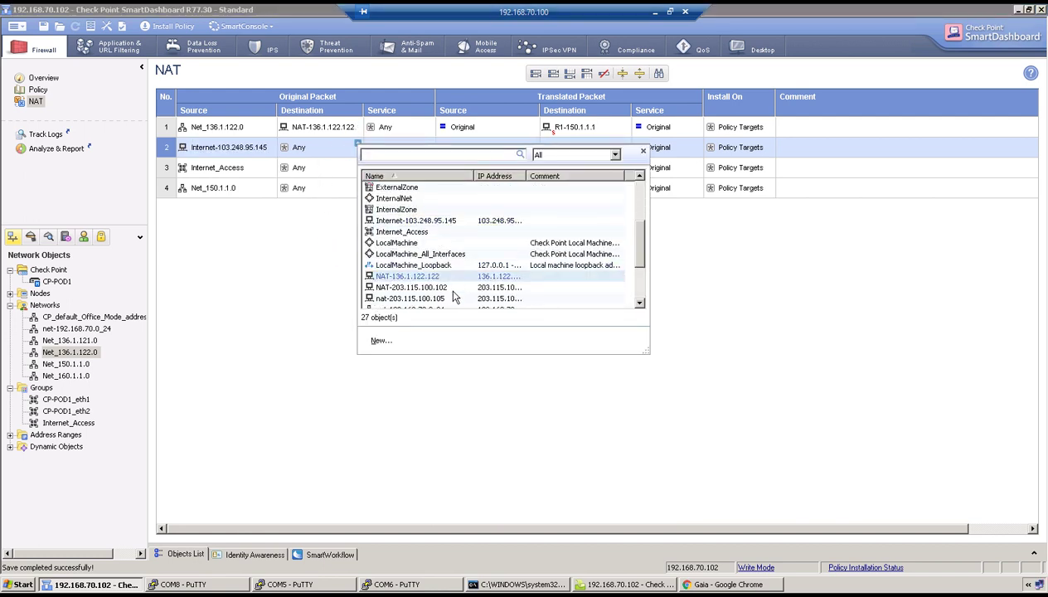
click(444, 297)
click(388, 285)
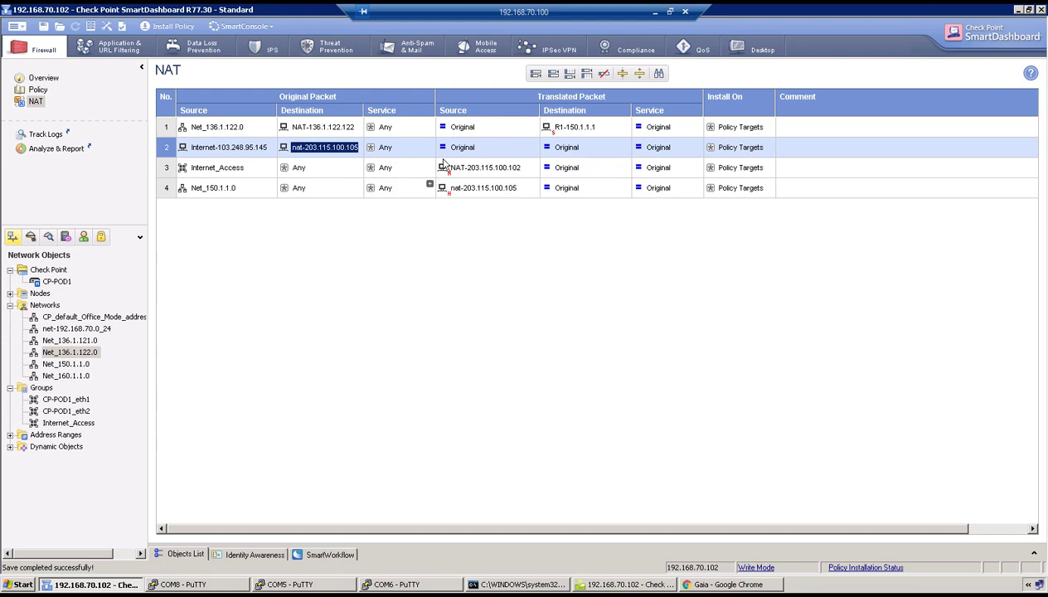
click(565, 148)
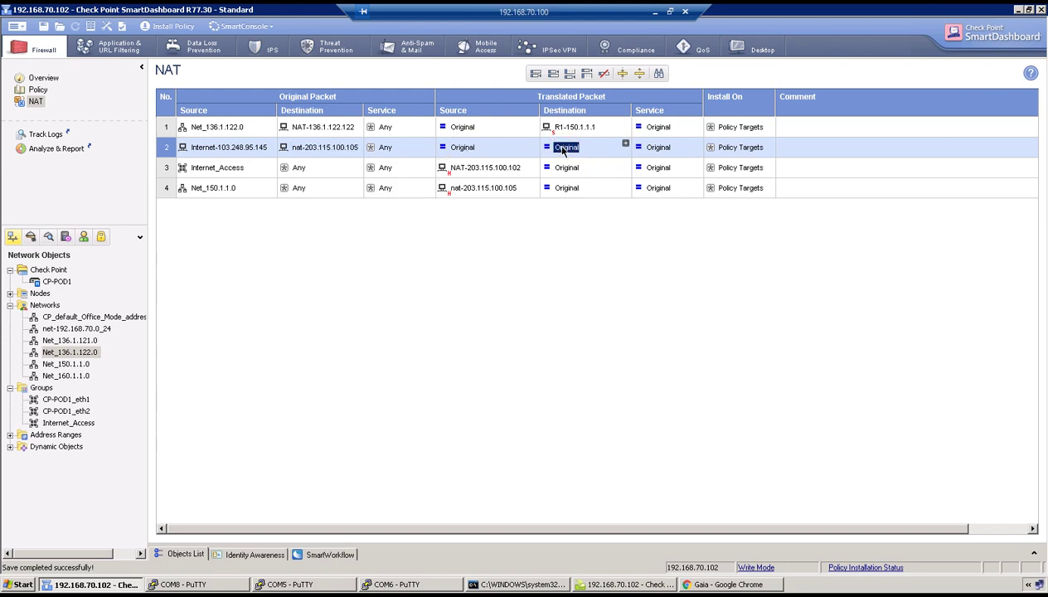
Set NAT rule 2's original service to TCP_10000.
click(387, 152)
click(430, 144)
scroll(472, 236, down, 3)
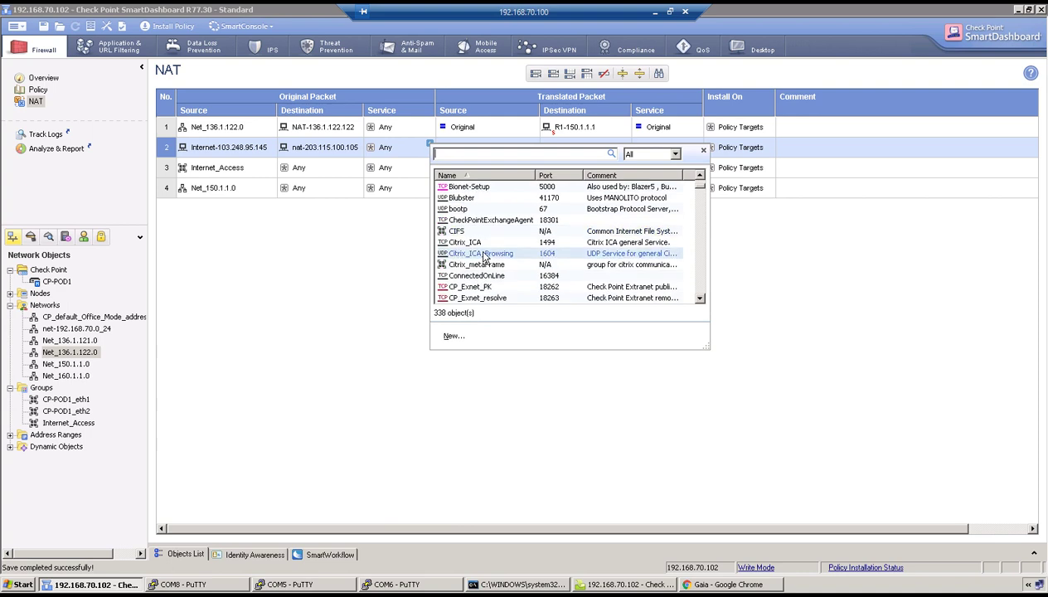
text(tcp_1000)
click(487, 190)
double_click(487, 190)
click(486, 188)
click(467, 262)
click(467, 151)
Start a static translated destination for NAT rule 2 using a new host object.
right_click(567, 150)
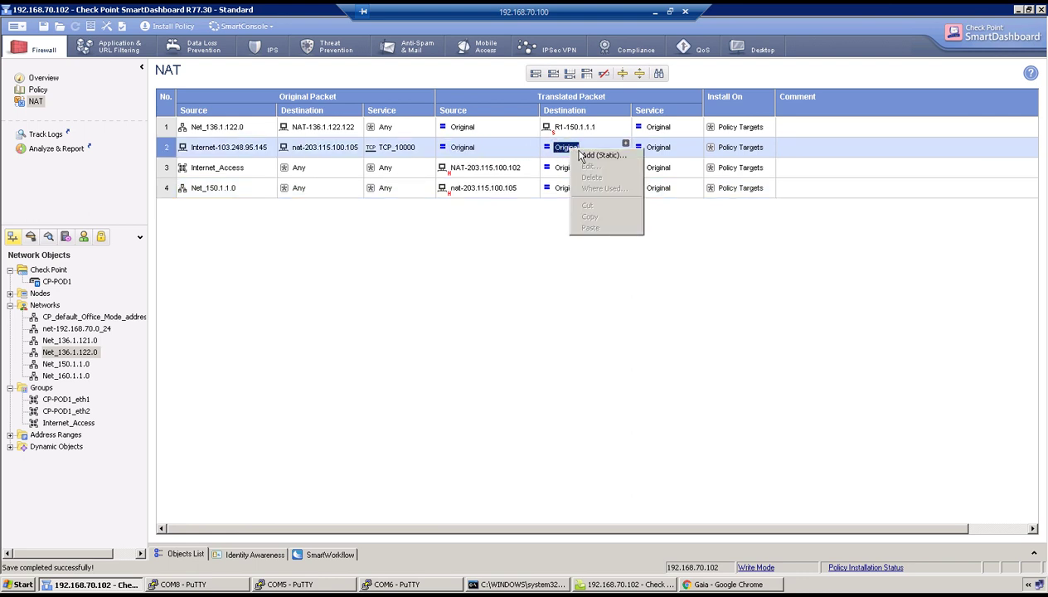
click(585, 155)
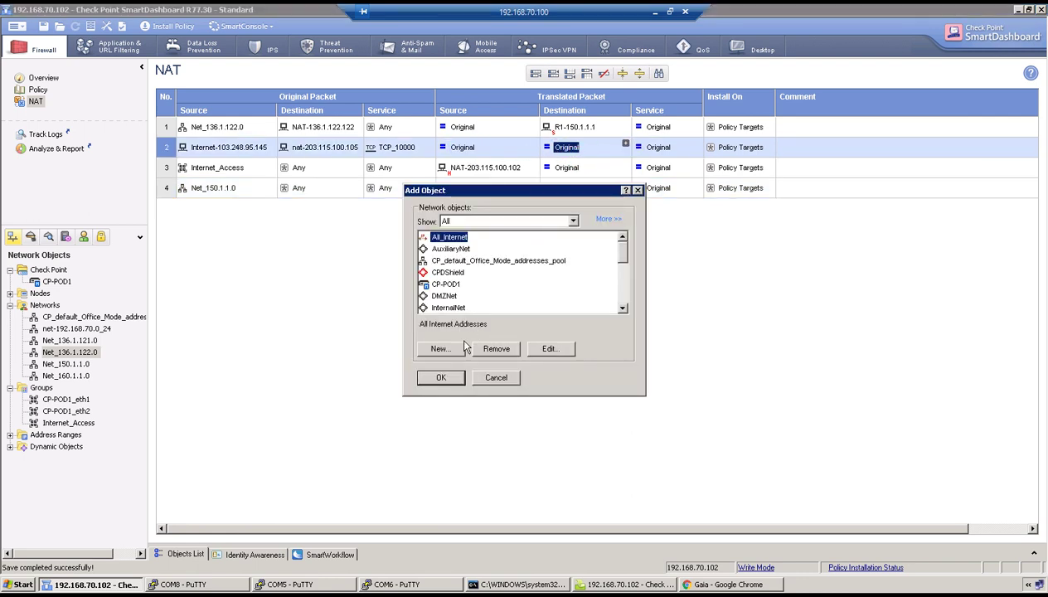
scroll(528, 292, down, 3)
scroll(531, 294, down, 1)
scroll(530, 293, down, 1)
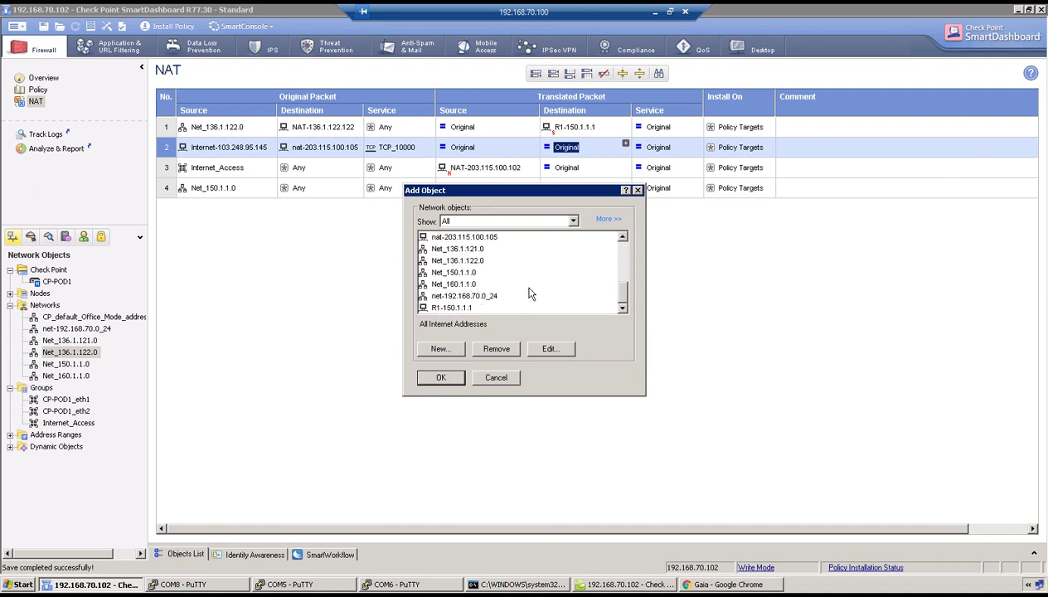
click(440, 350)
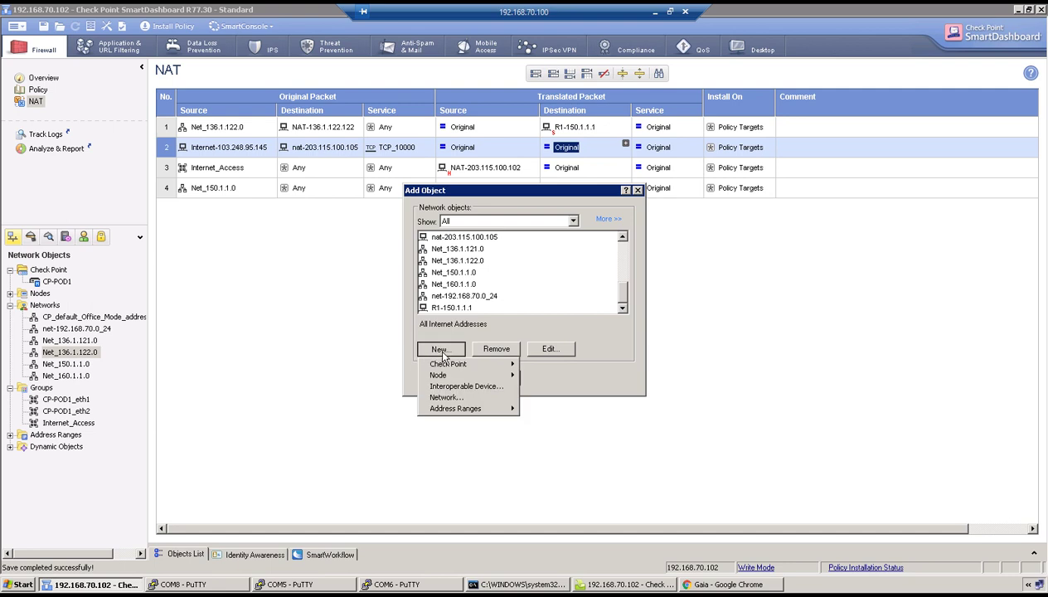
mouse_move(464, 375)
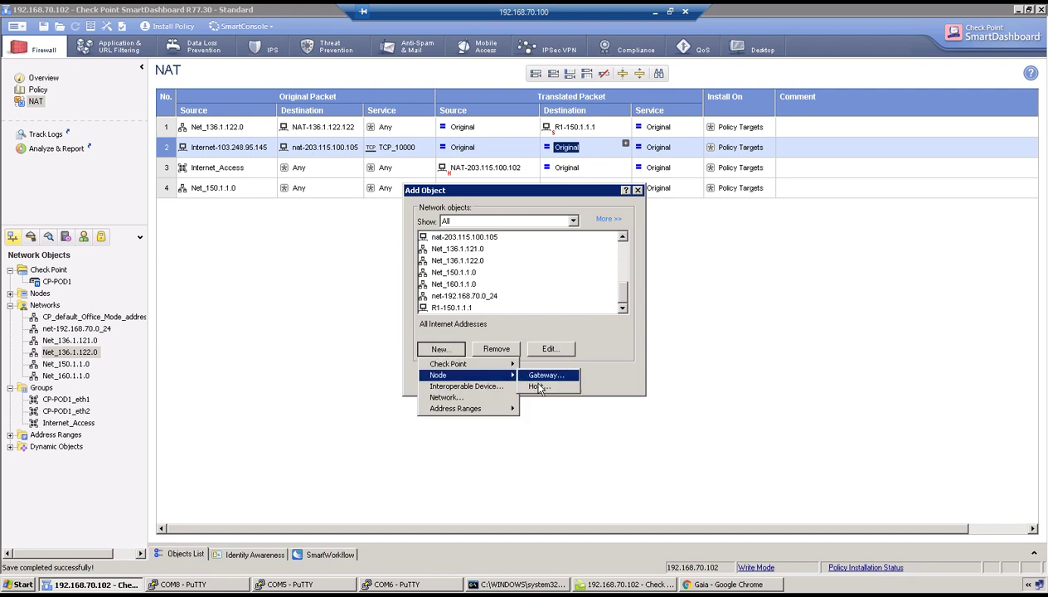
click(538, 388)
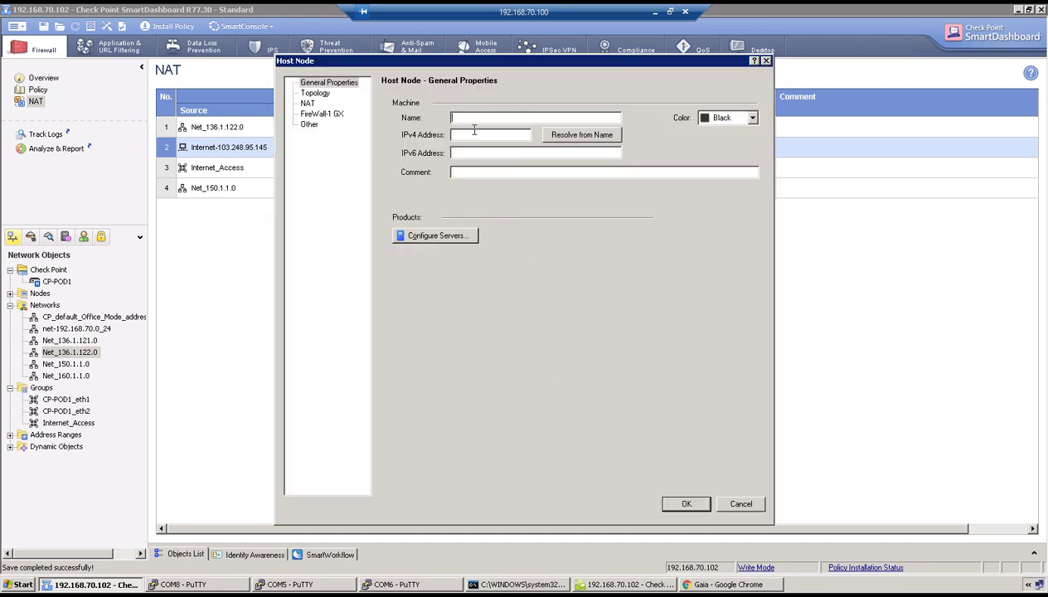
Create host test_136.1.121.100 with IPv4 136.1.121.100 as rule 2's translated destination.
key(BackSpace)
key(BackSpace)
text(test_136.1.121.100)
click(474, 132)
text(136.1.121.100)
click(687, 503)
click(444, 377)
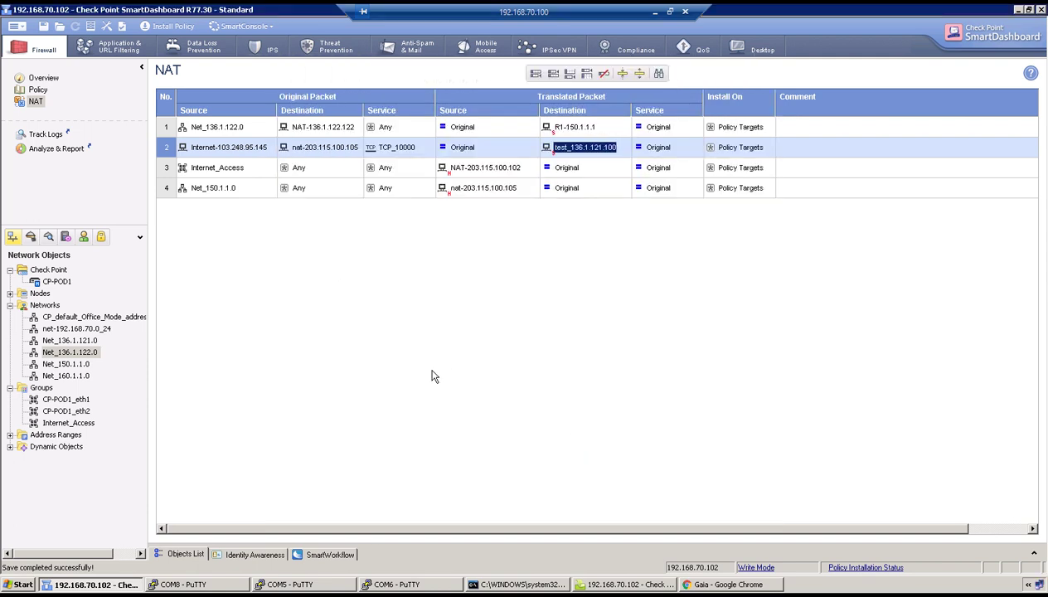
Set NAT rule 2's translated service to Remote_Desktop_Protocol (static) and start policy installation.
right_click(660, 149)
click(679, 157)
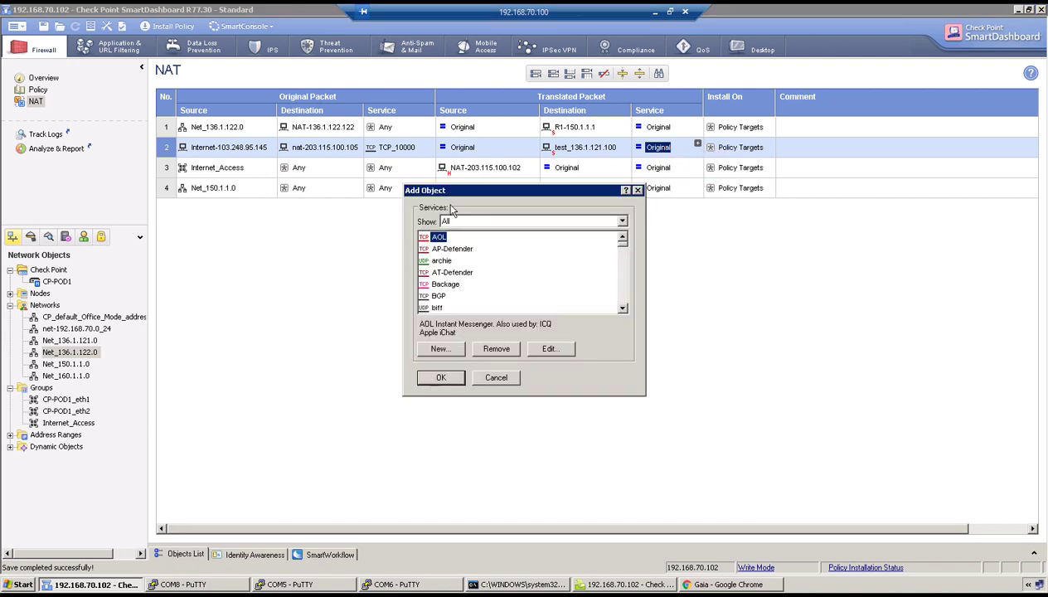
key(r)
key(d)
key(p)
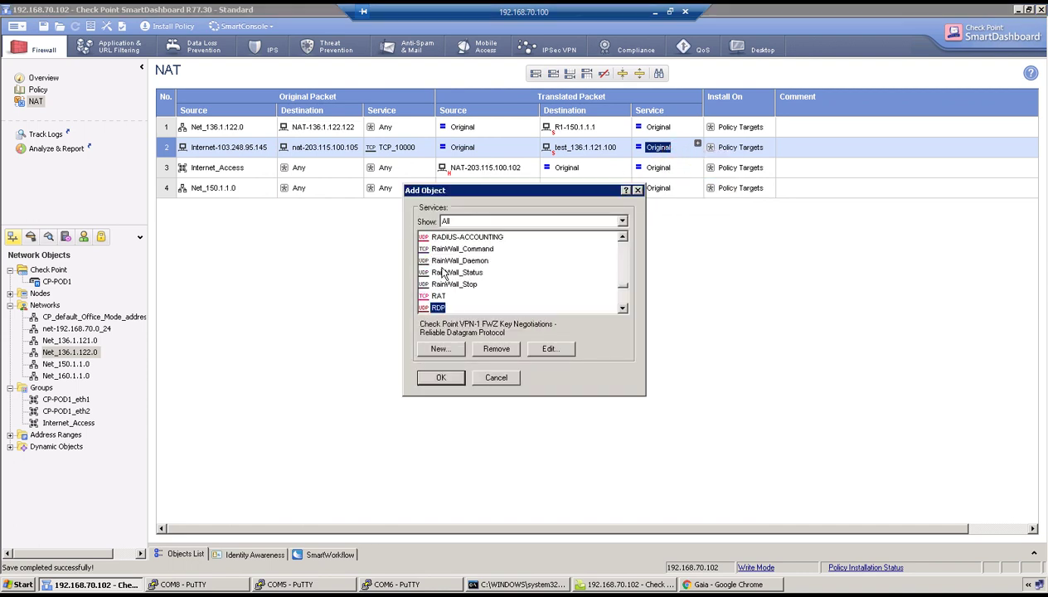
scroll(444, 274, down, 1)
click(461, 296)
click(475, 308)
click(441, 377)
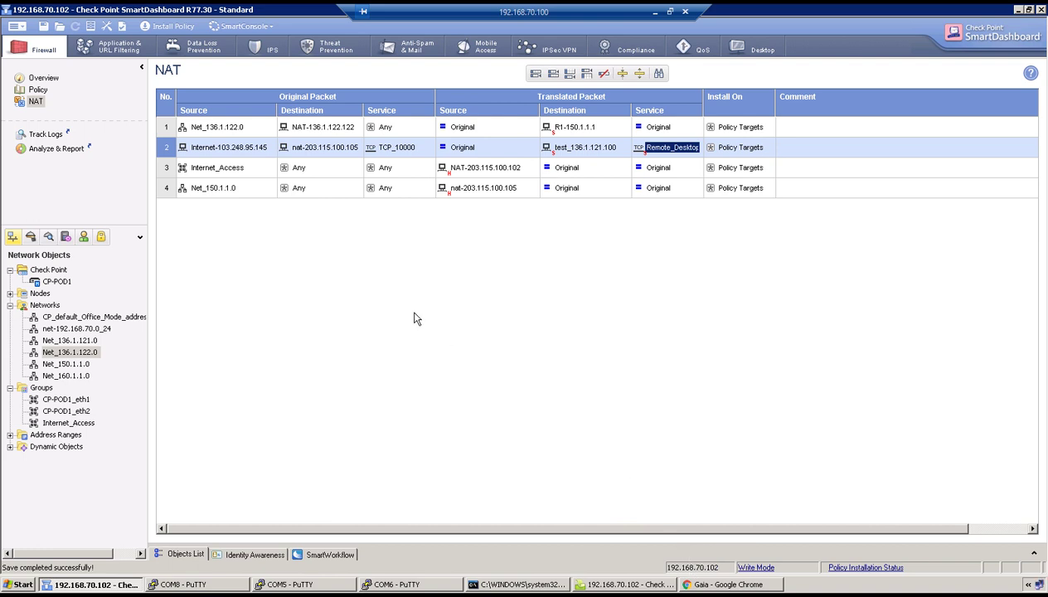
click(174, 25)
Confirm installing the updated policy on gateway CP-POD1.
click(584, 450)
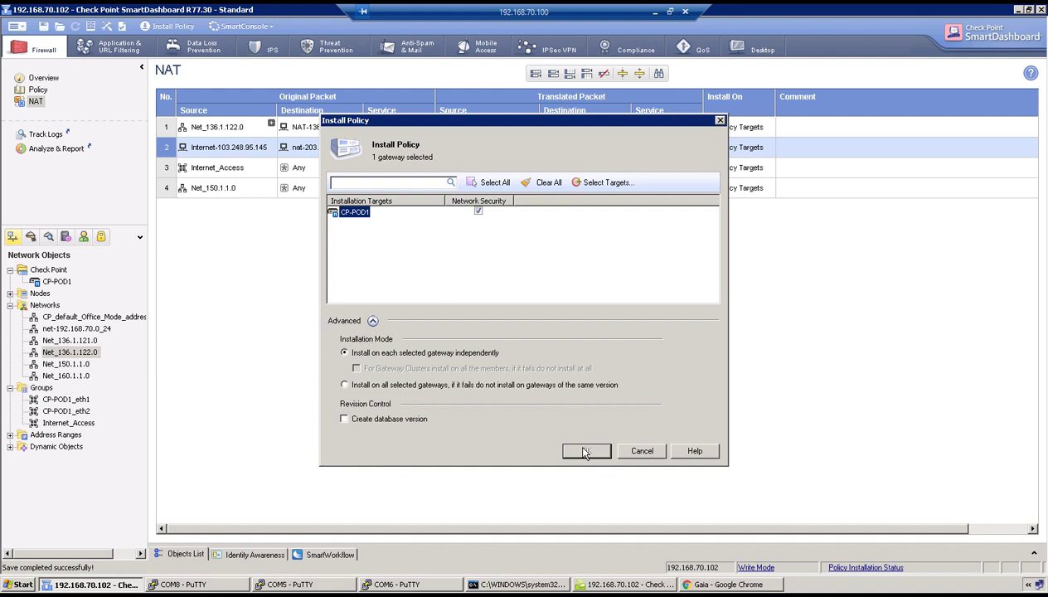
click(586, 451)
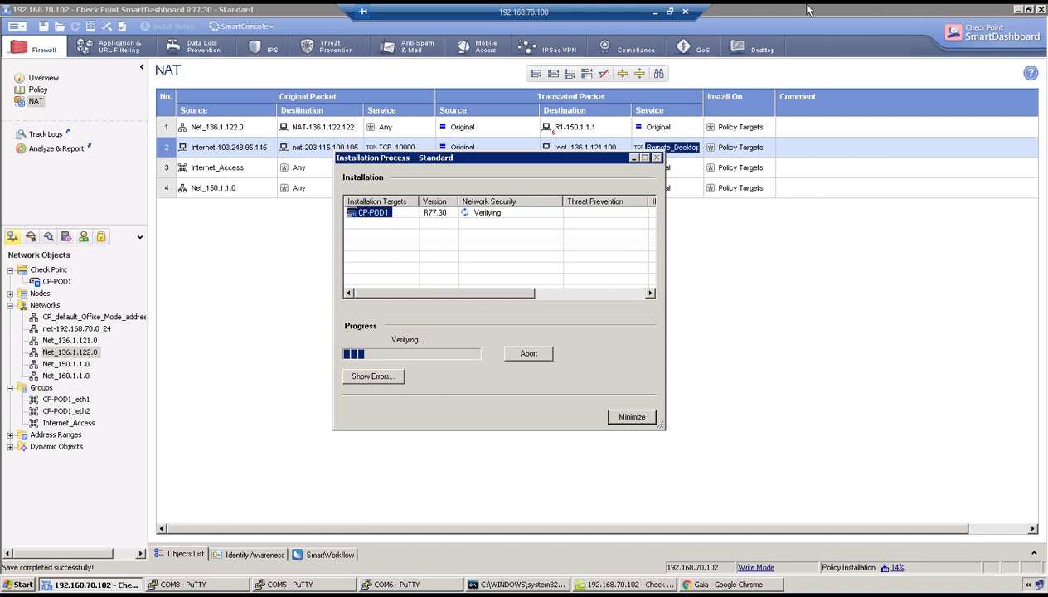
Launch mstsc locally, enter 203.115.100.105:10000 as the computer, and check the installation finished.
click(655, 11)
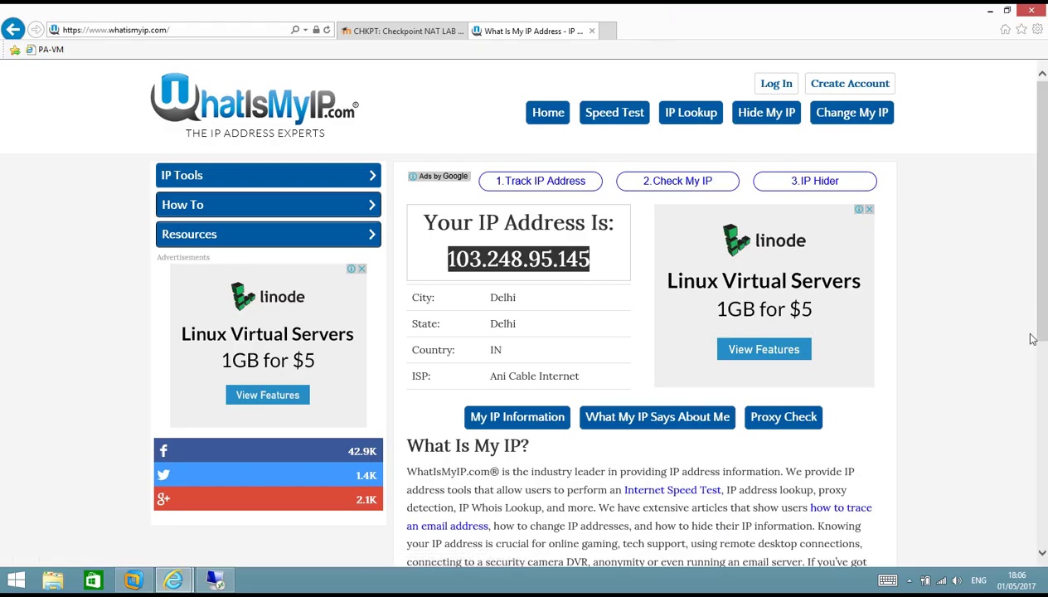
key(super+r)
key(Return)
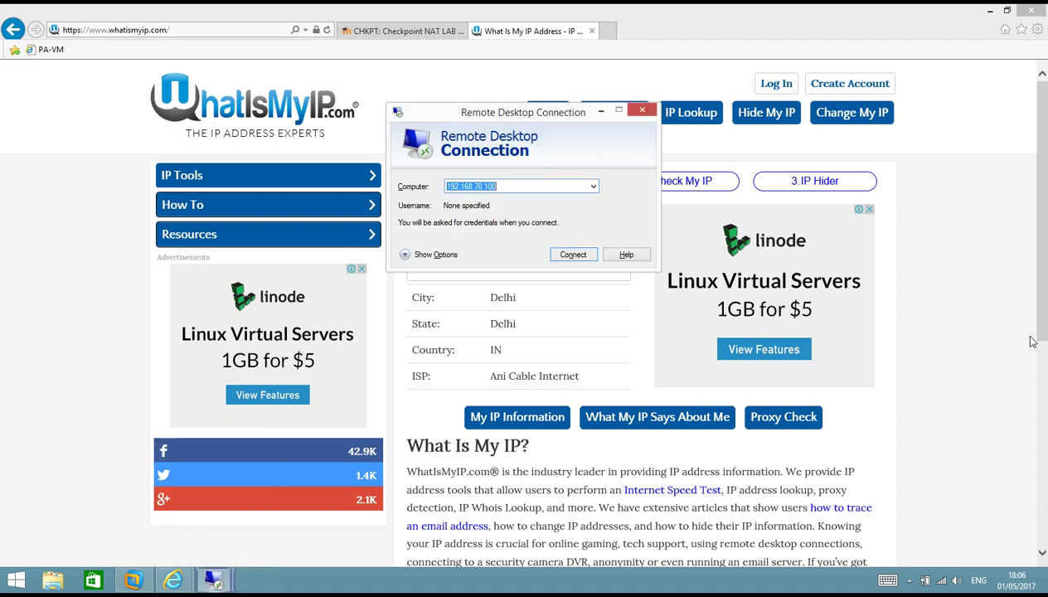
text(203)
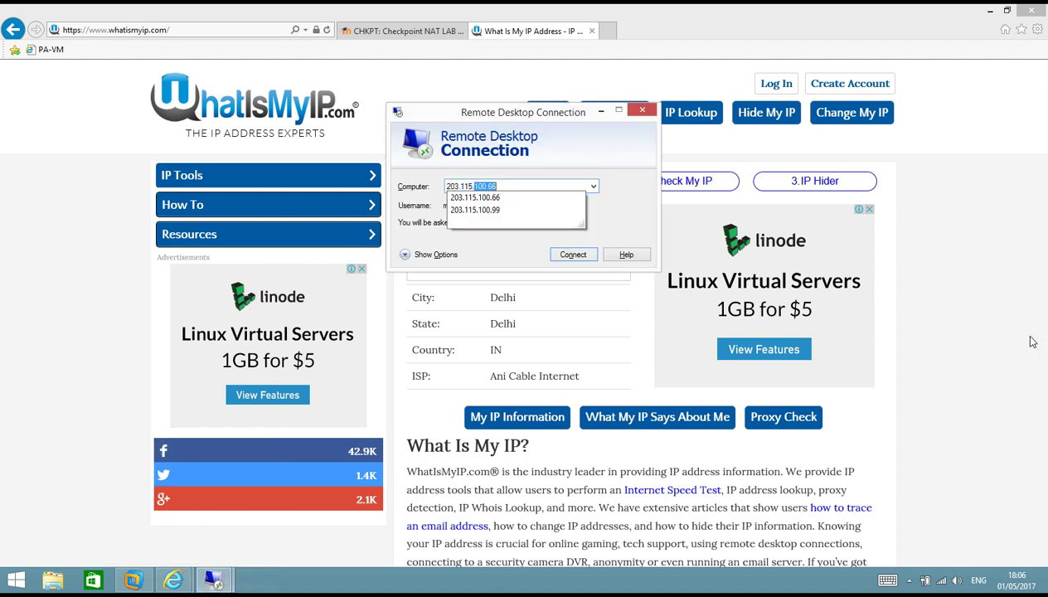
text(.115.100.105)
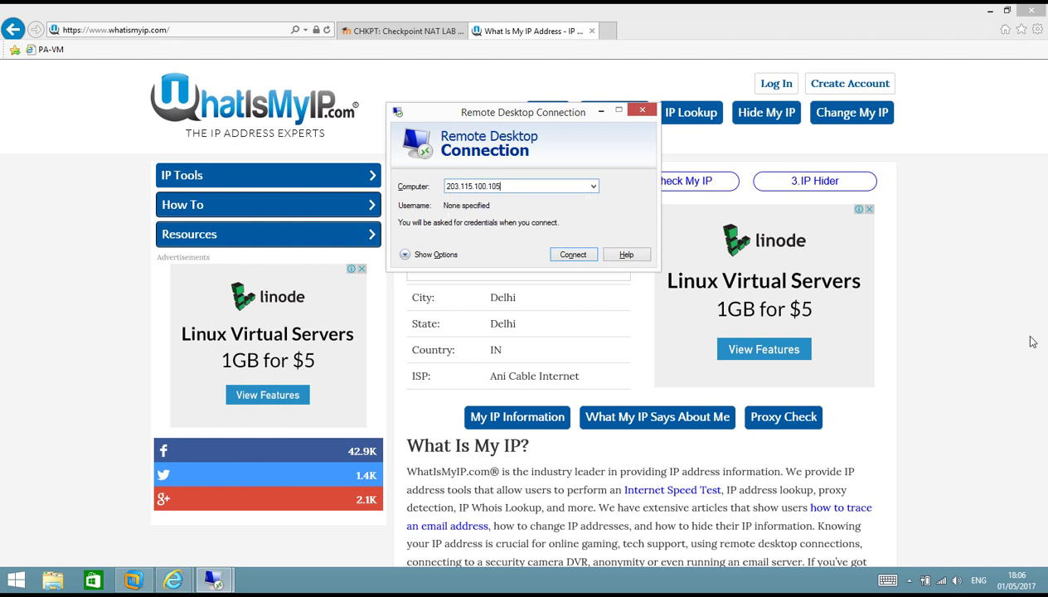
text(:10000)
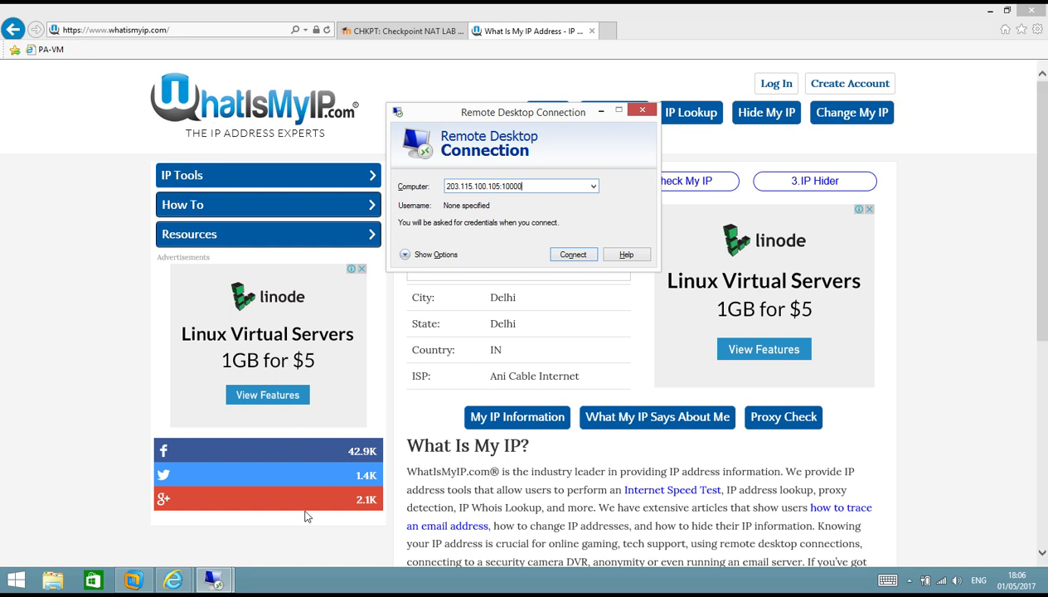
click(212, 579)
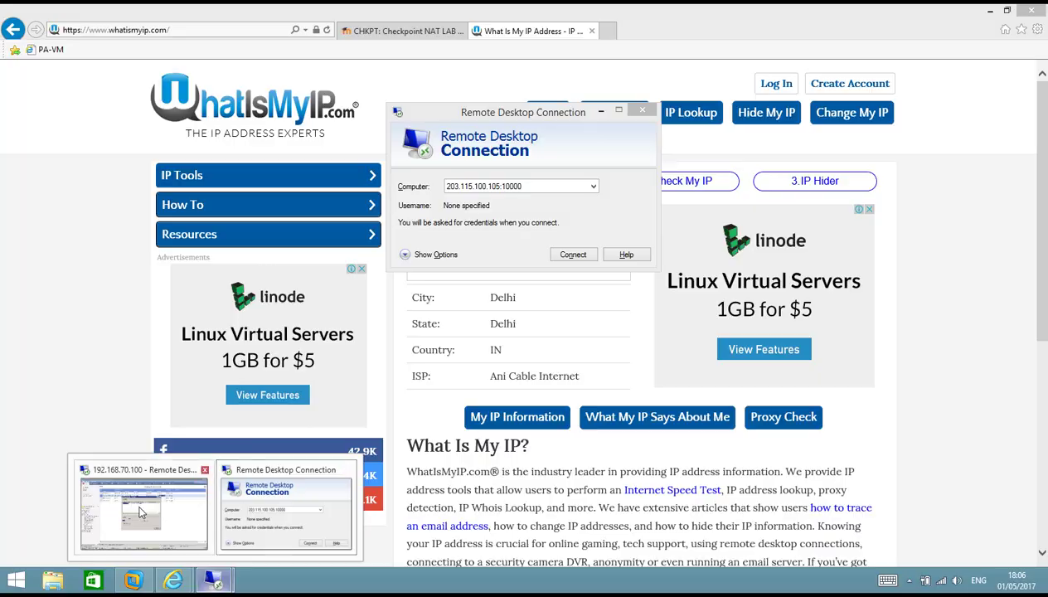
click(139, 507)
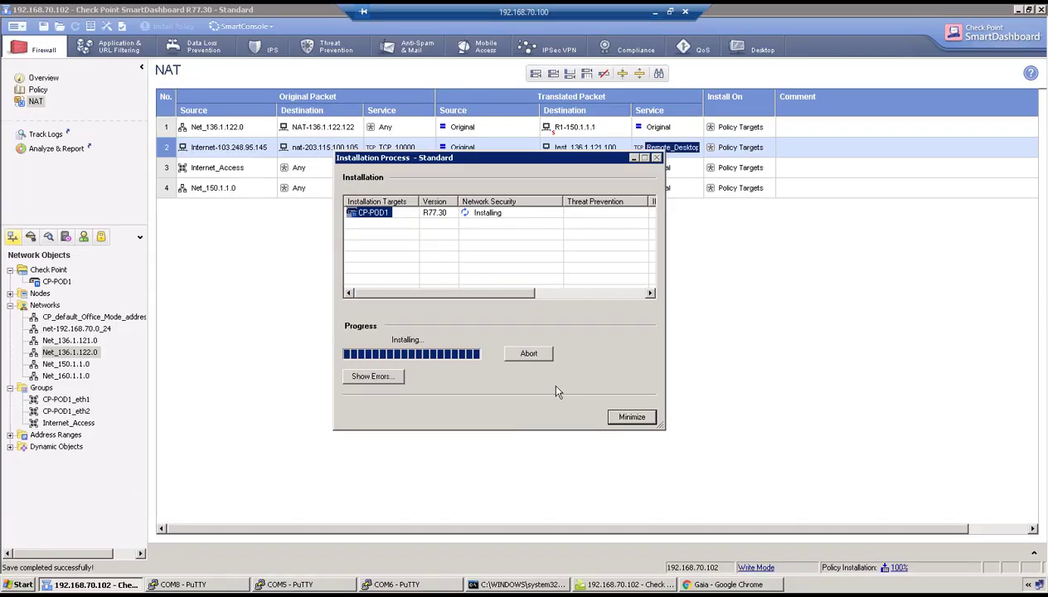
click(651, 12)
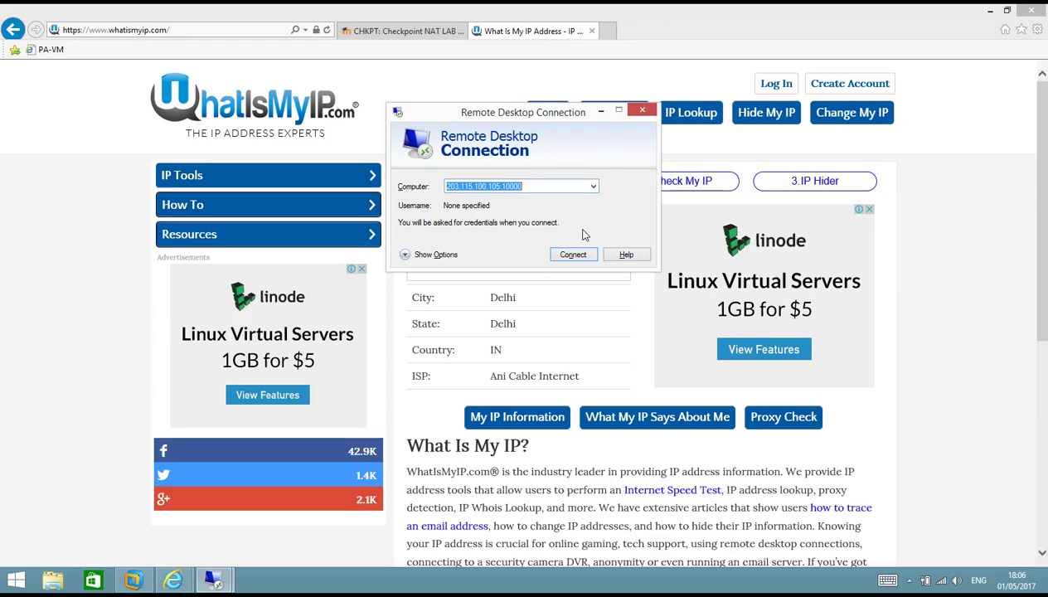
Connect to 203.115.100.105:10000, accept the certificate, reach the XP logon screen, then close the session.
click(573, 255)
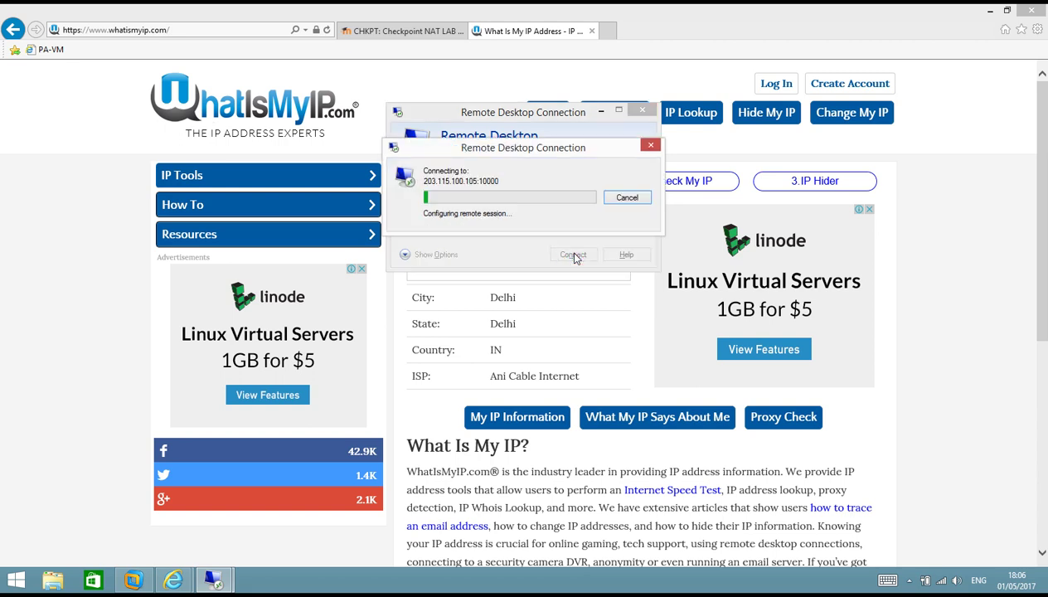
click(567, 249)
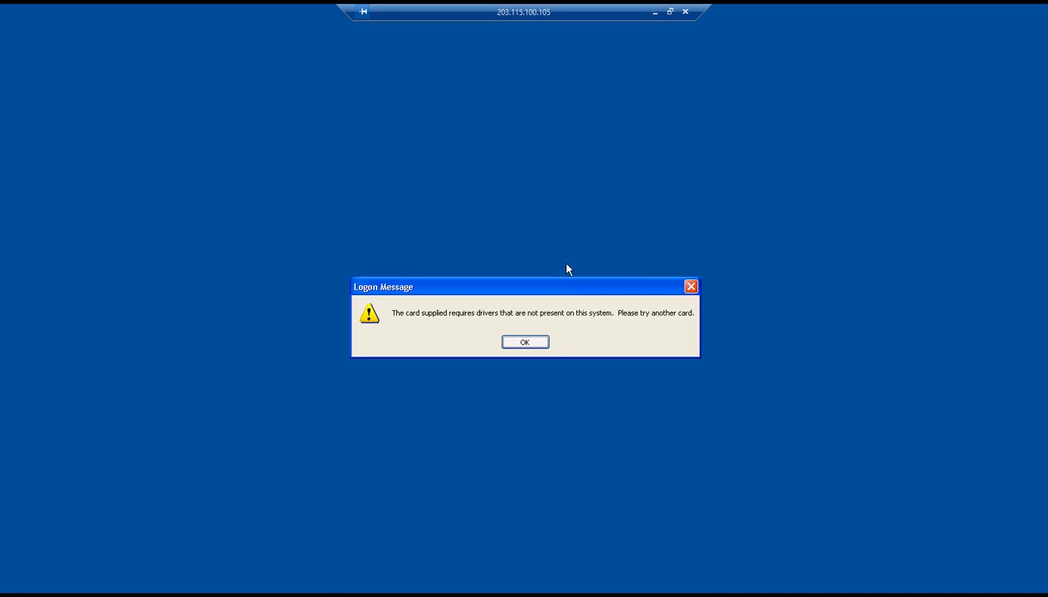
click(525, 341)
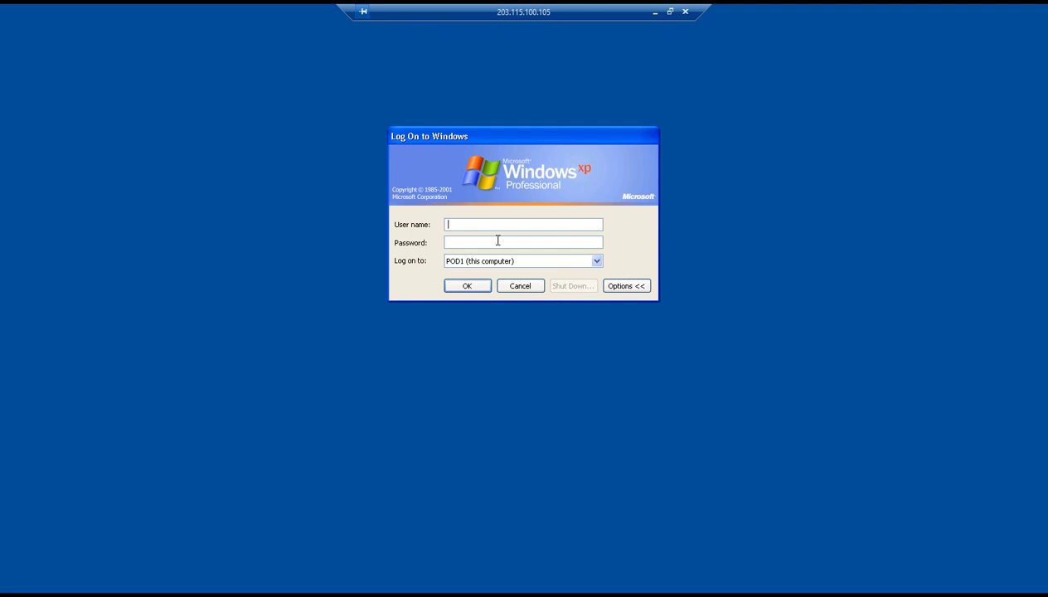
click(516, 286)
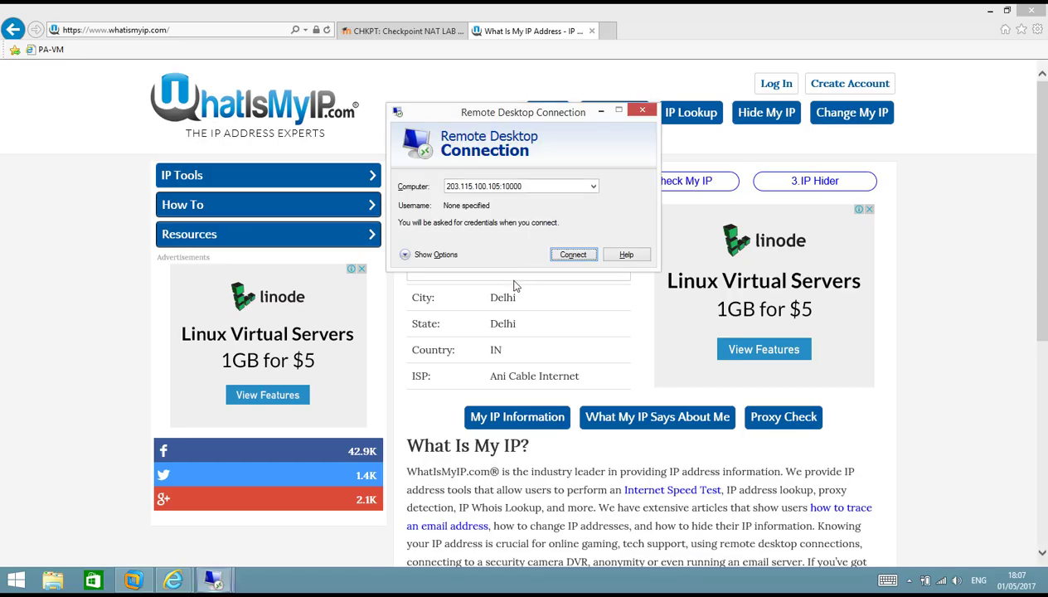
Open TCP_10000 log record 2683 in SmartView Tracker on the management server.
mouse_move(226, 580)
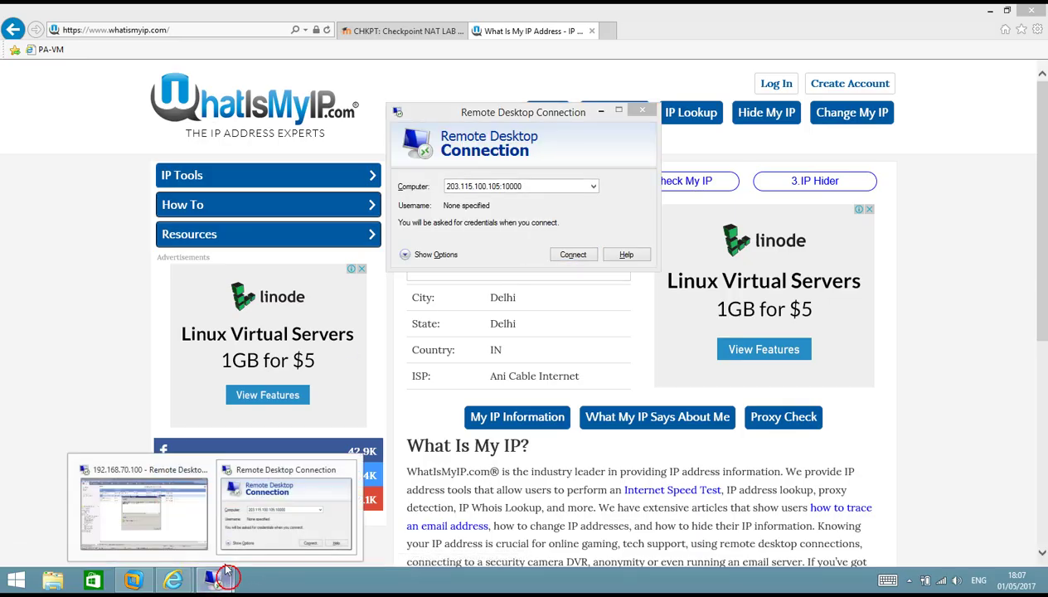
click(131, 504)
click(582, 584)
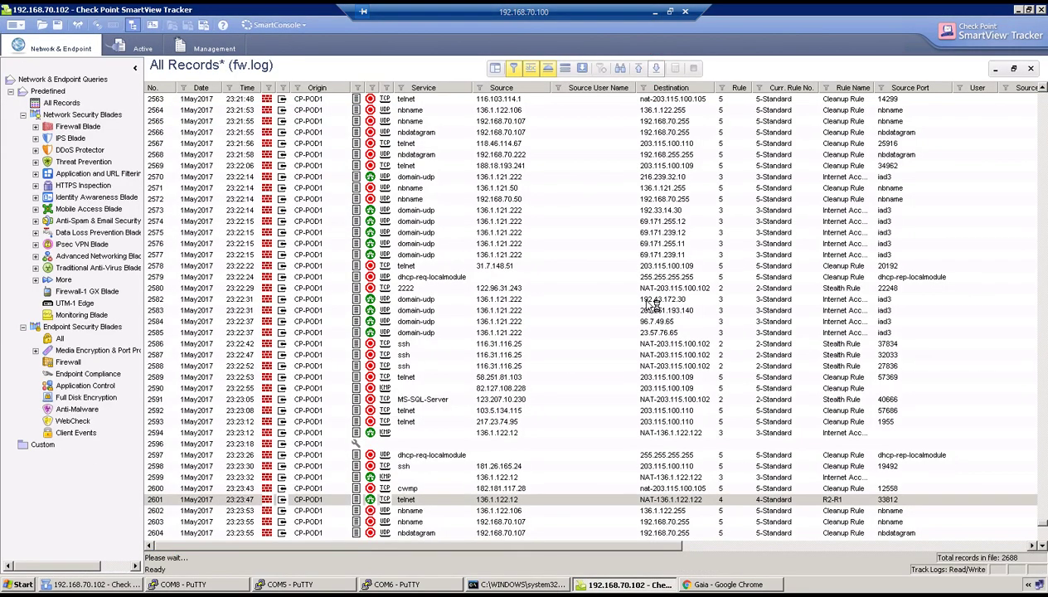
scroll(618, 357, down, 20)
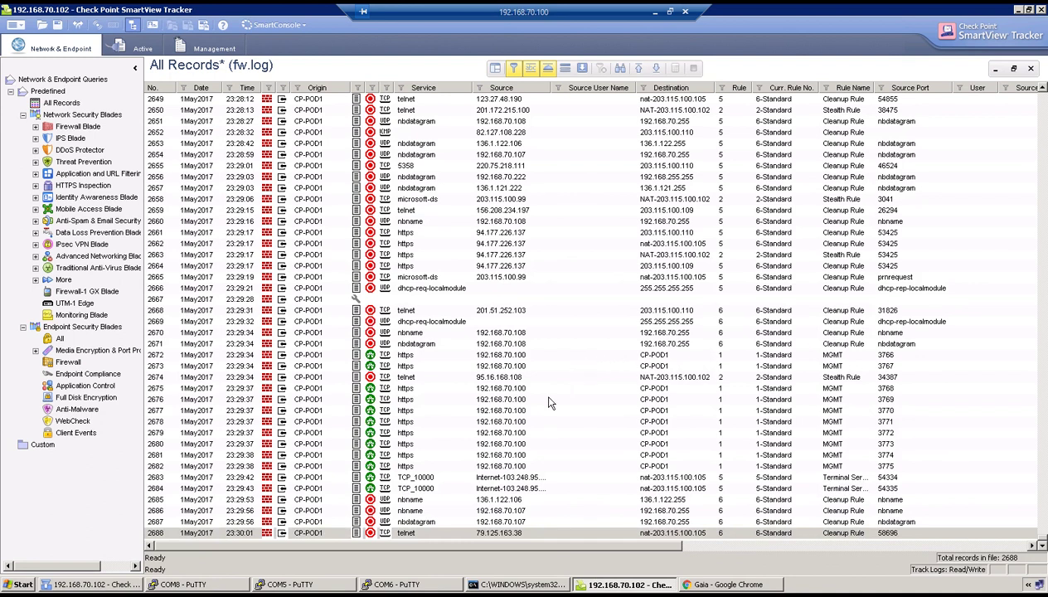
double_click(429, 478)
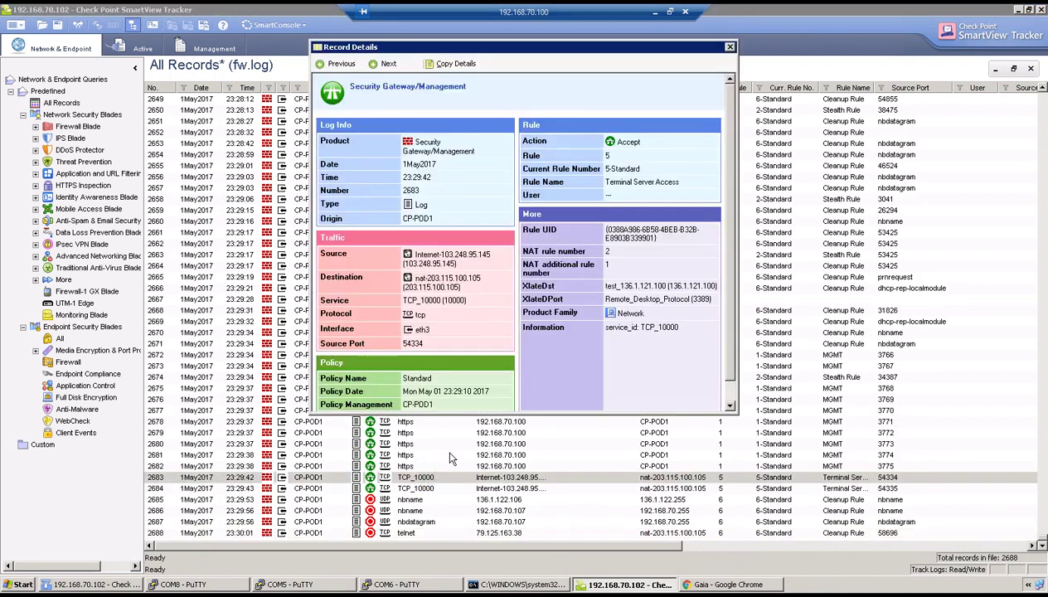
Highlight the translated destination test_136.1.121.100 and port 3389, then return to the local desktop.
click(483, 256)
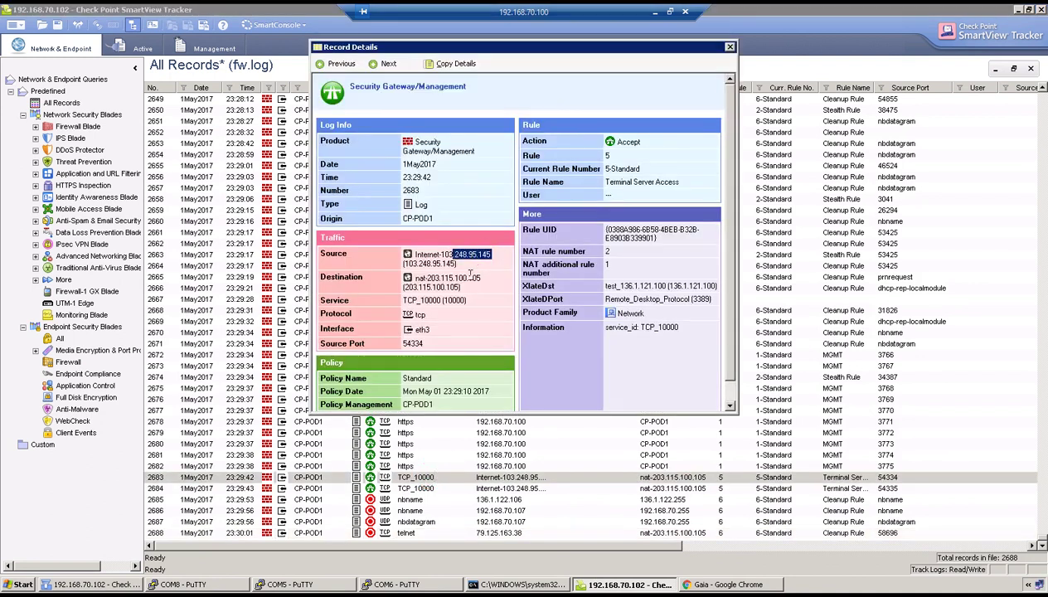
drag(478, 287, 437, 304)
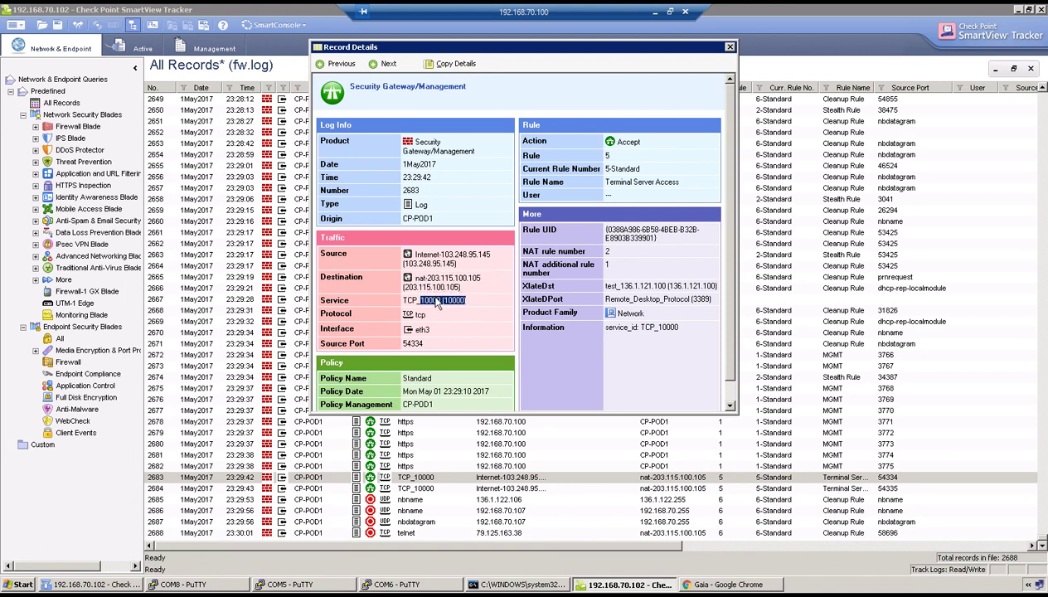
drag(552, 286, 688, 287)
drag(562, 299, 697, 300)
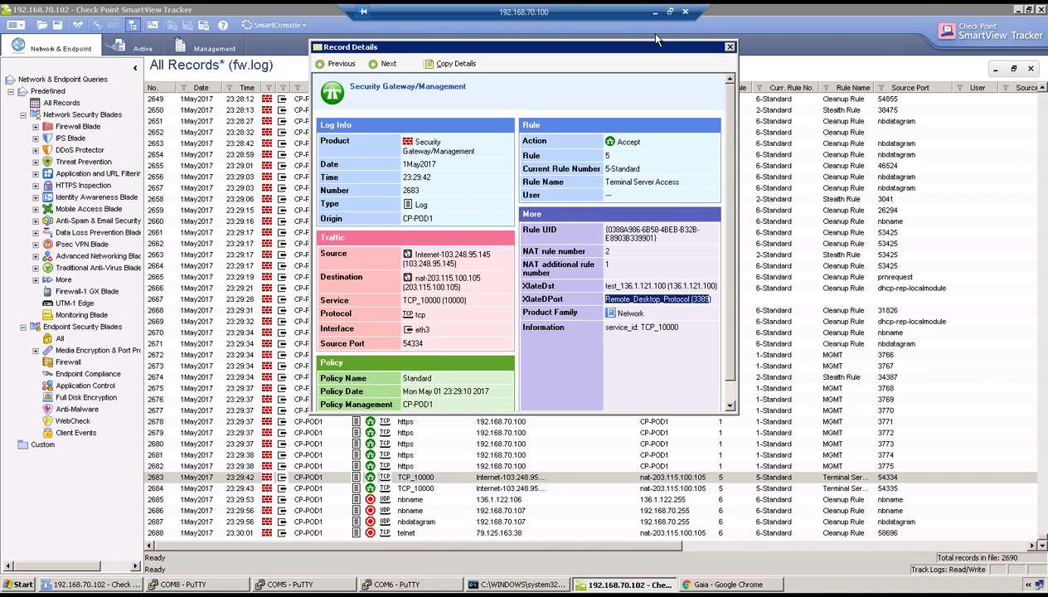
click(654, 12)
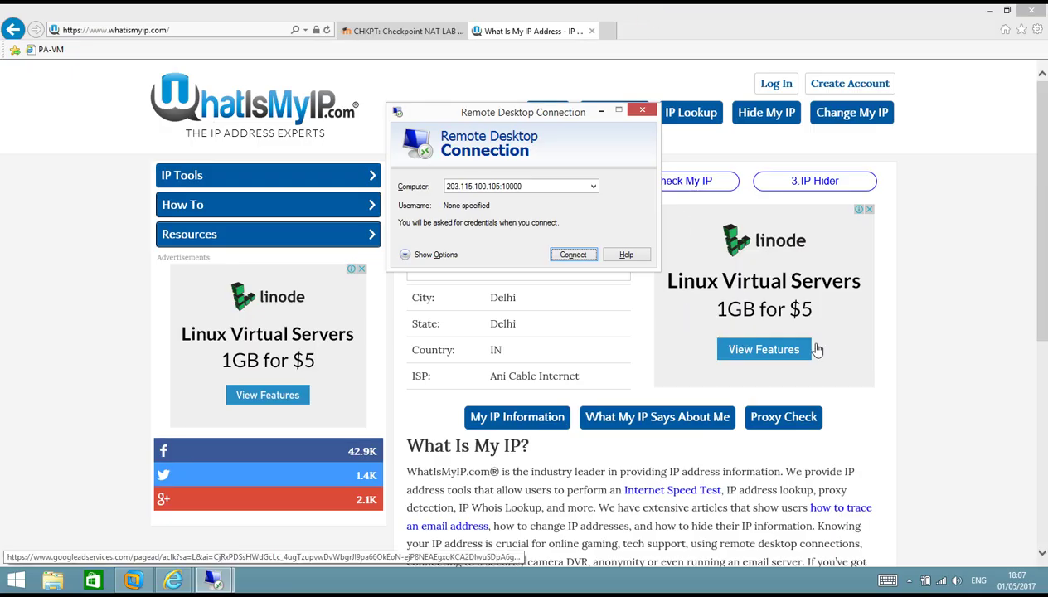